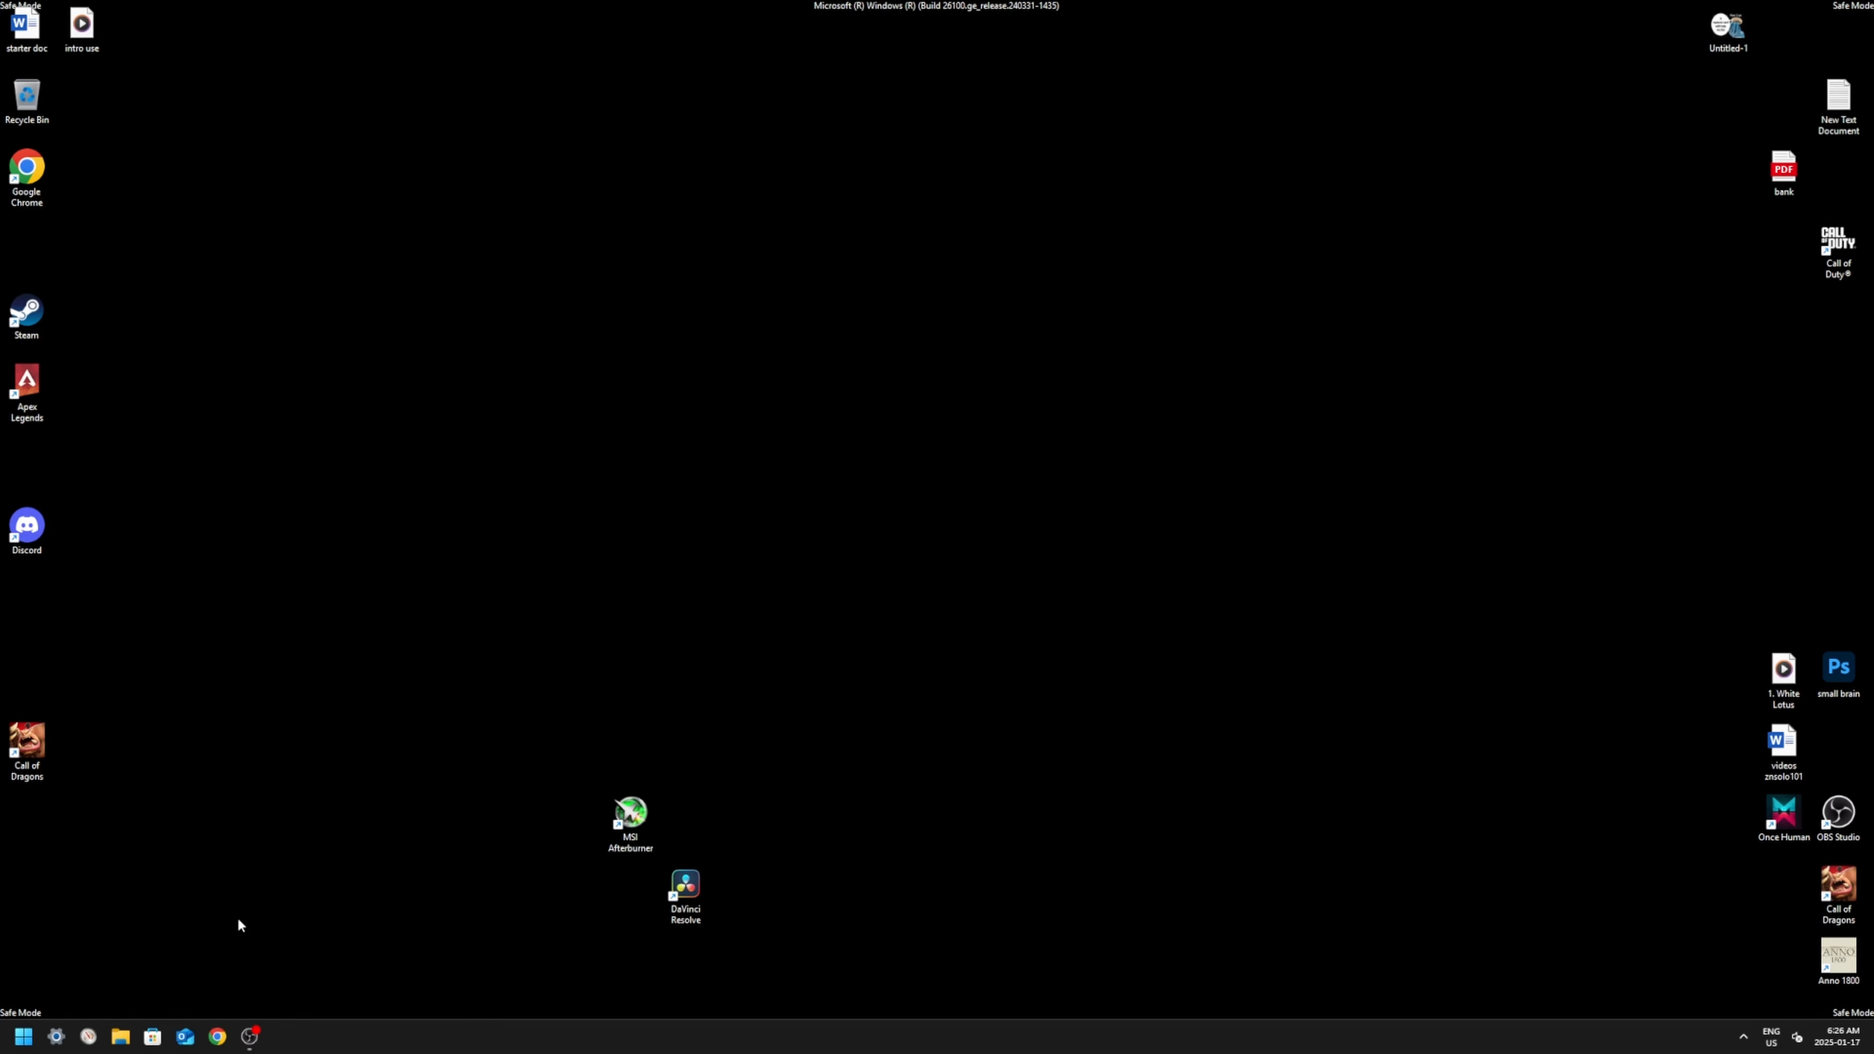
# Step: Launch Display Driver Uninstaller from the DDU v18.0.9.0 folder inside the extracted [Guru3D.com]-DDU folder in Downloads, then close the file window
pyautogui.click(118, 1037)
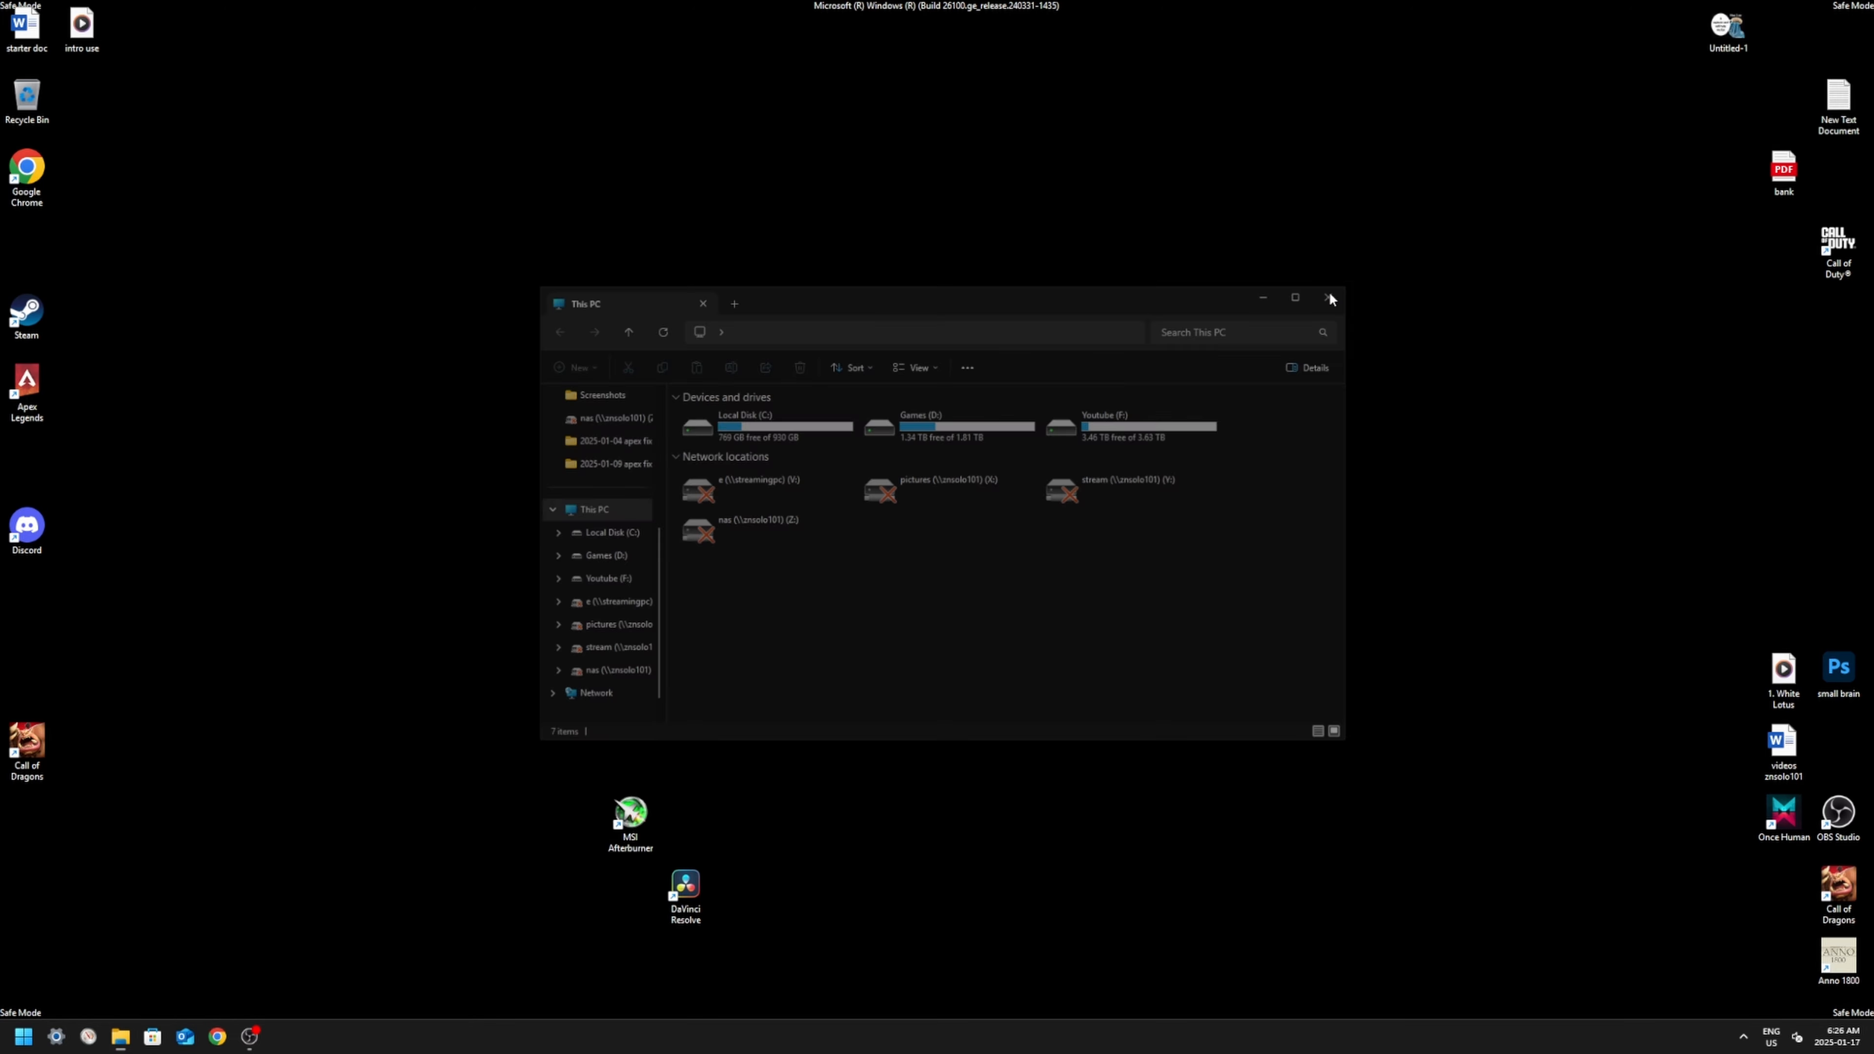
pyautogui.click(1331, 292)
pyautogui.click(121, 1038)
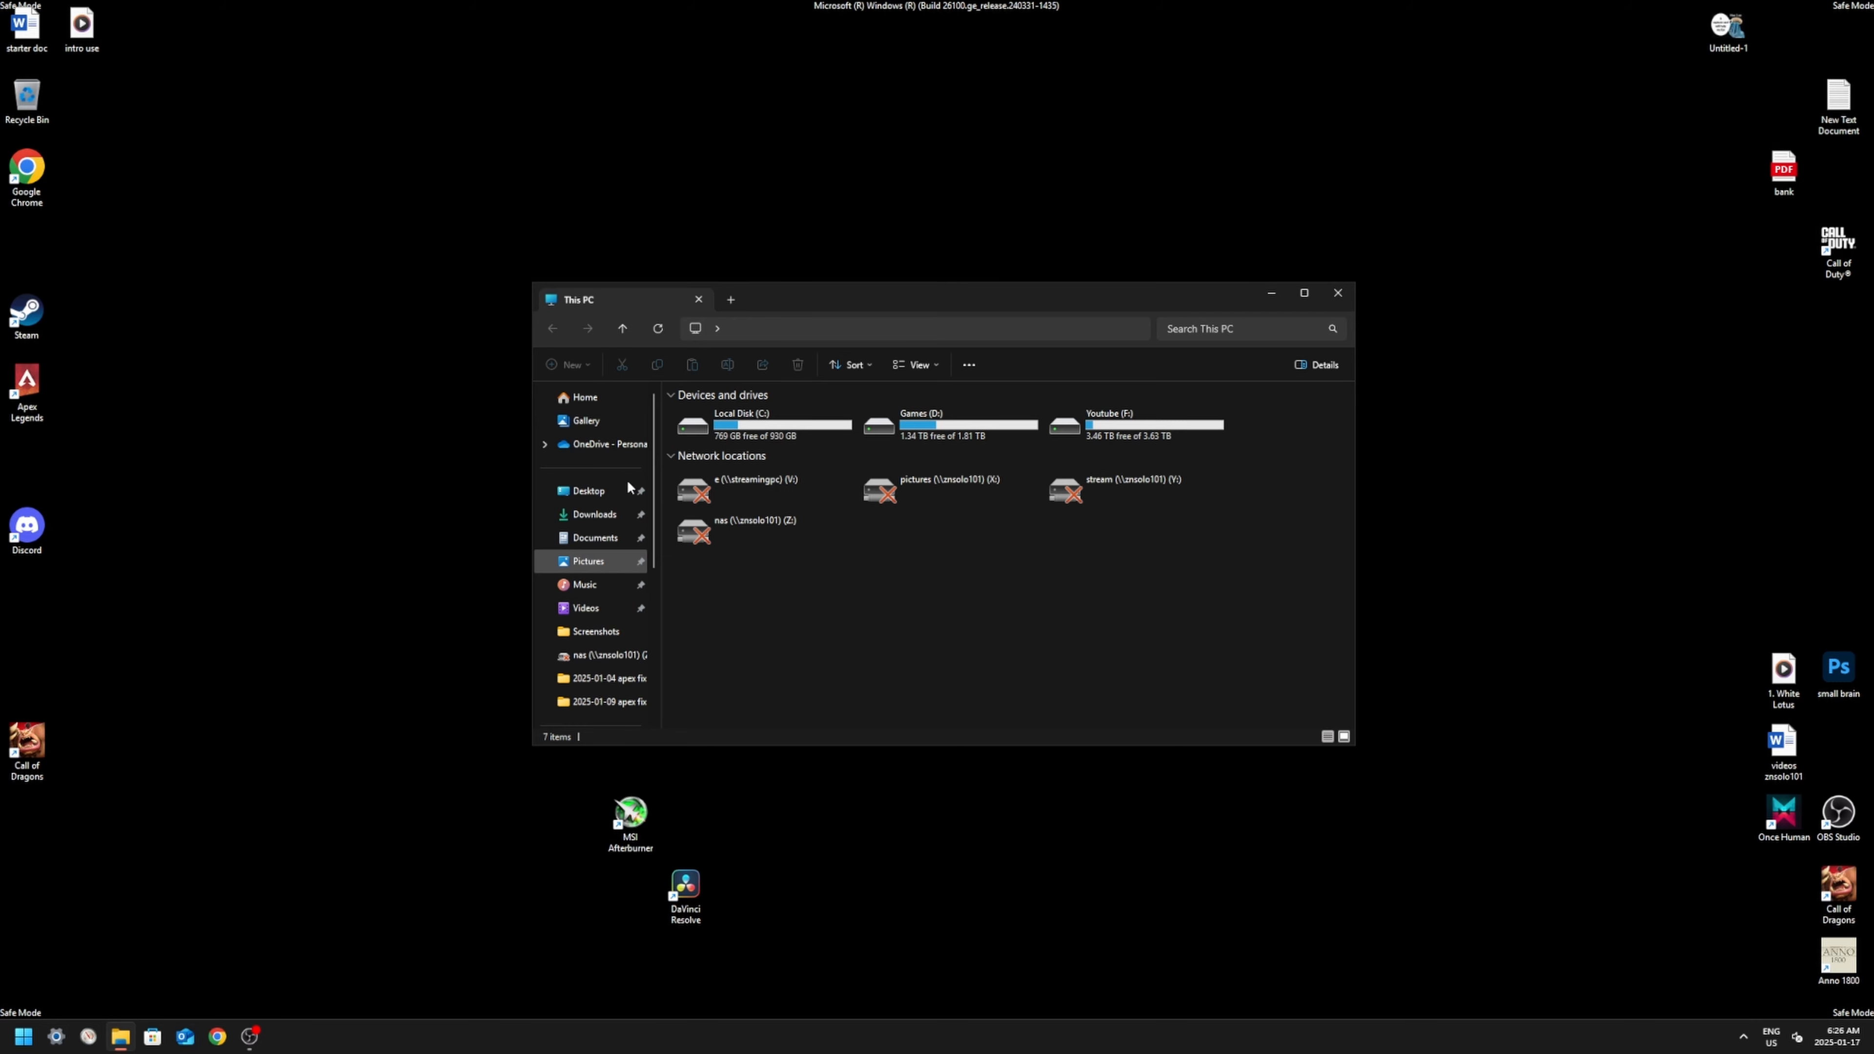
pyautogui.click(596, 514)
pyautogui.click(796, 473)
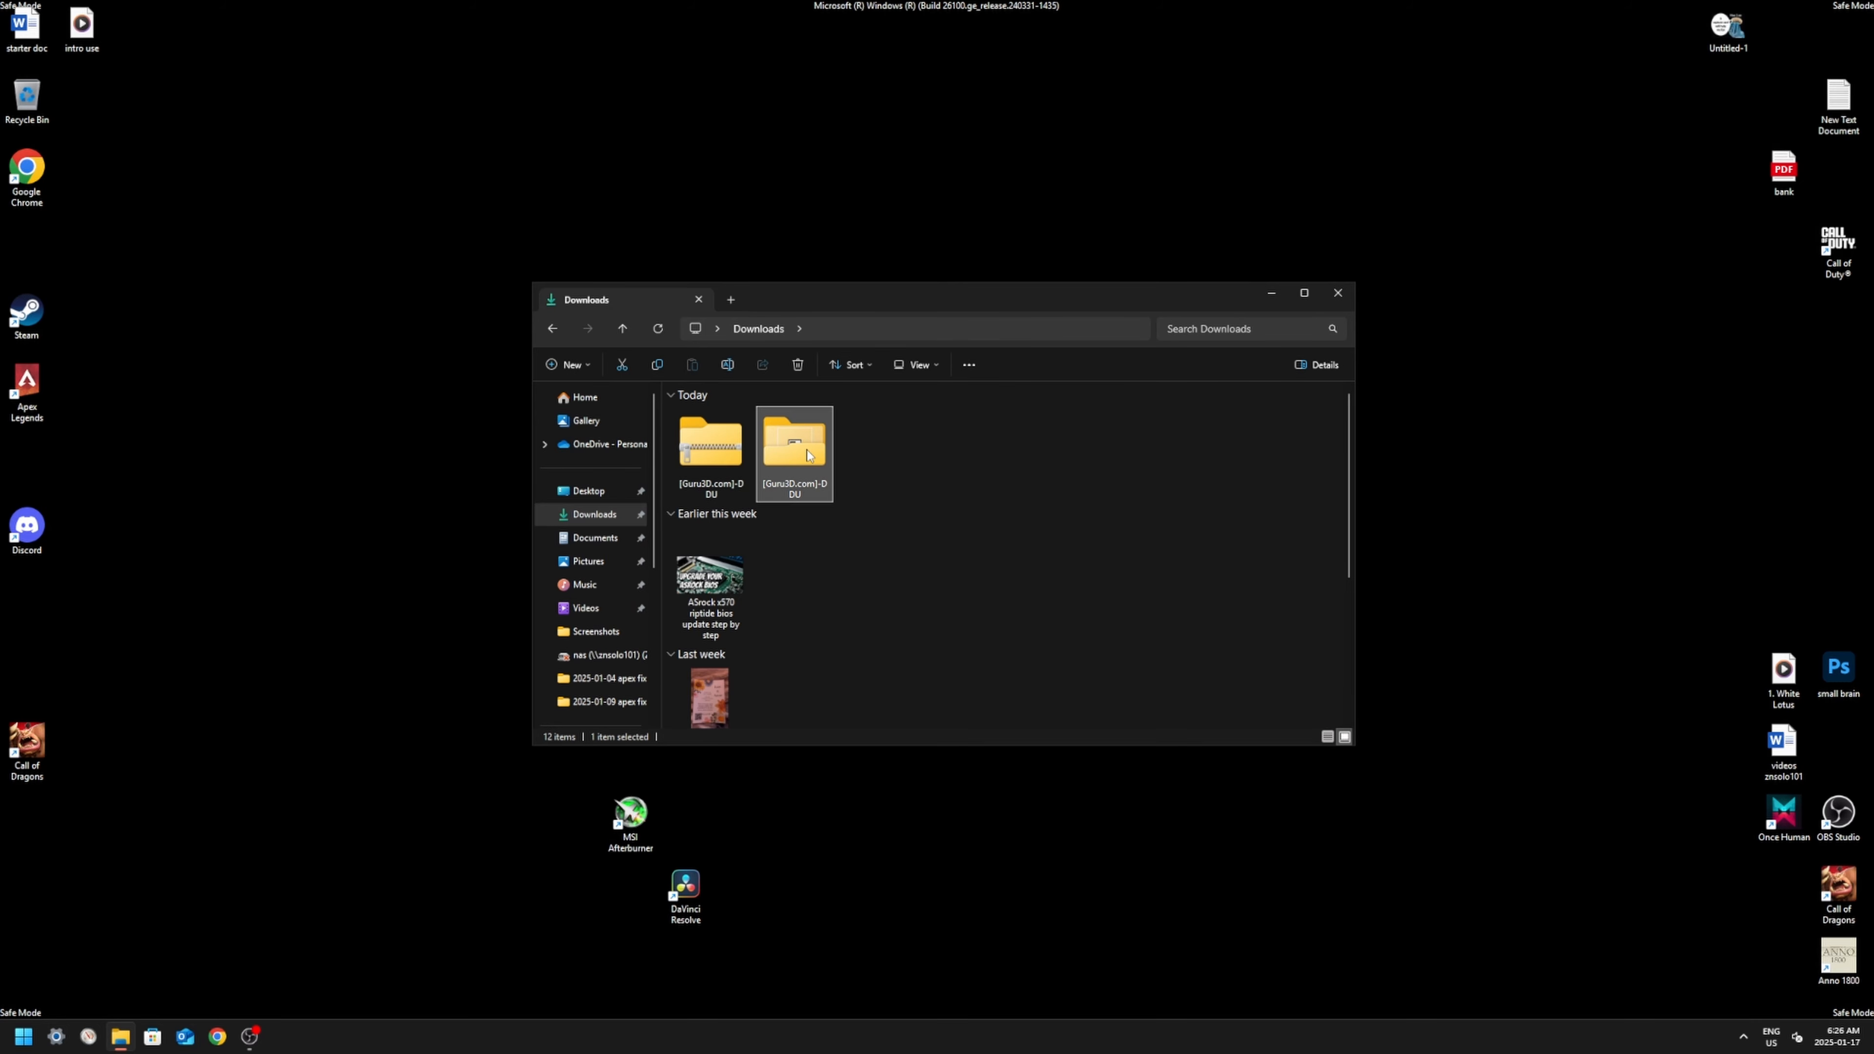
pyautogui.doubleClick(815, 453)
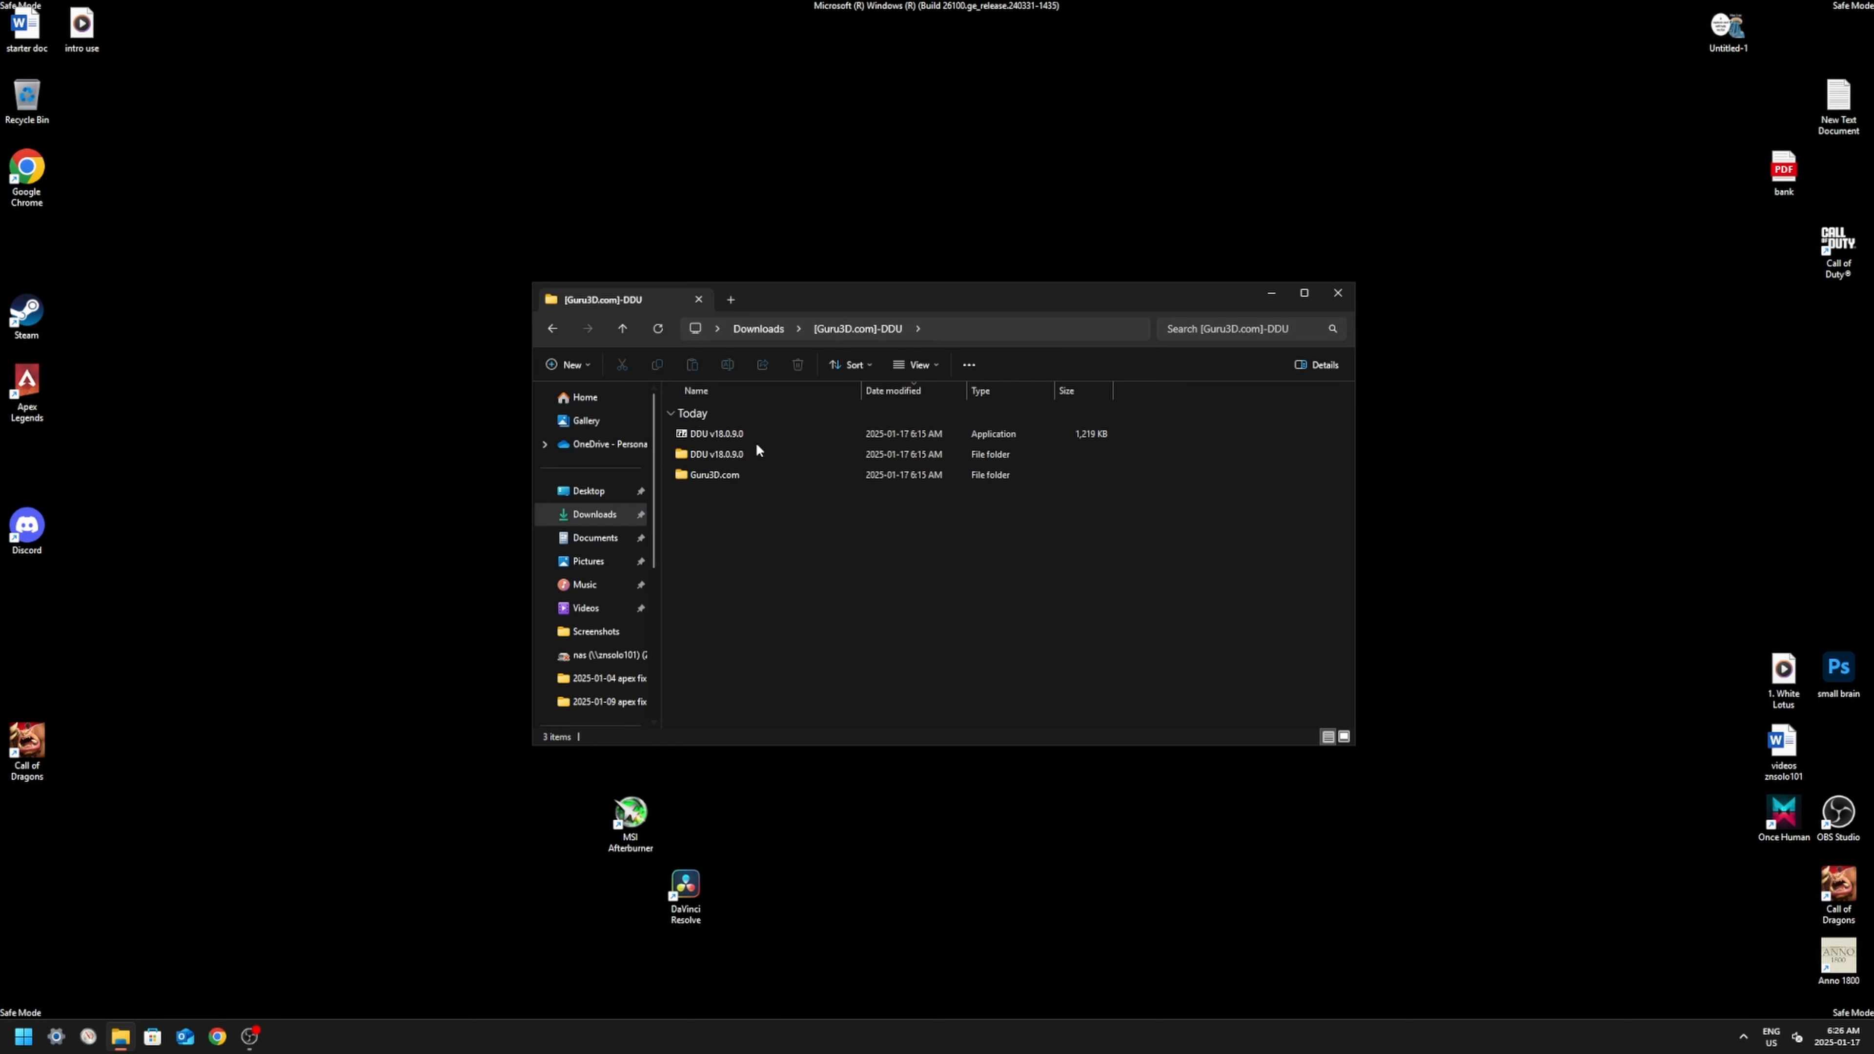
pyautogui.doubleClick(716, 453)
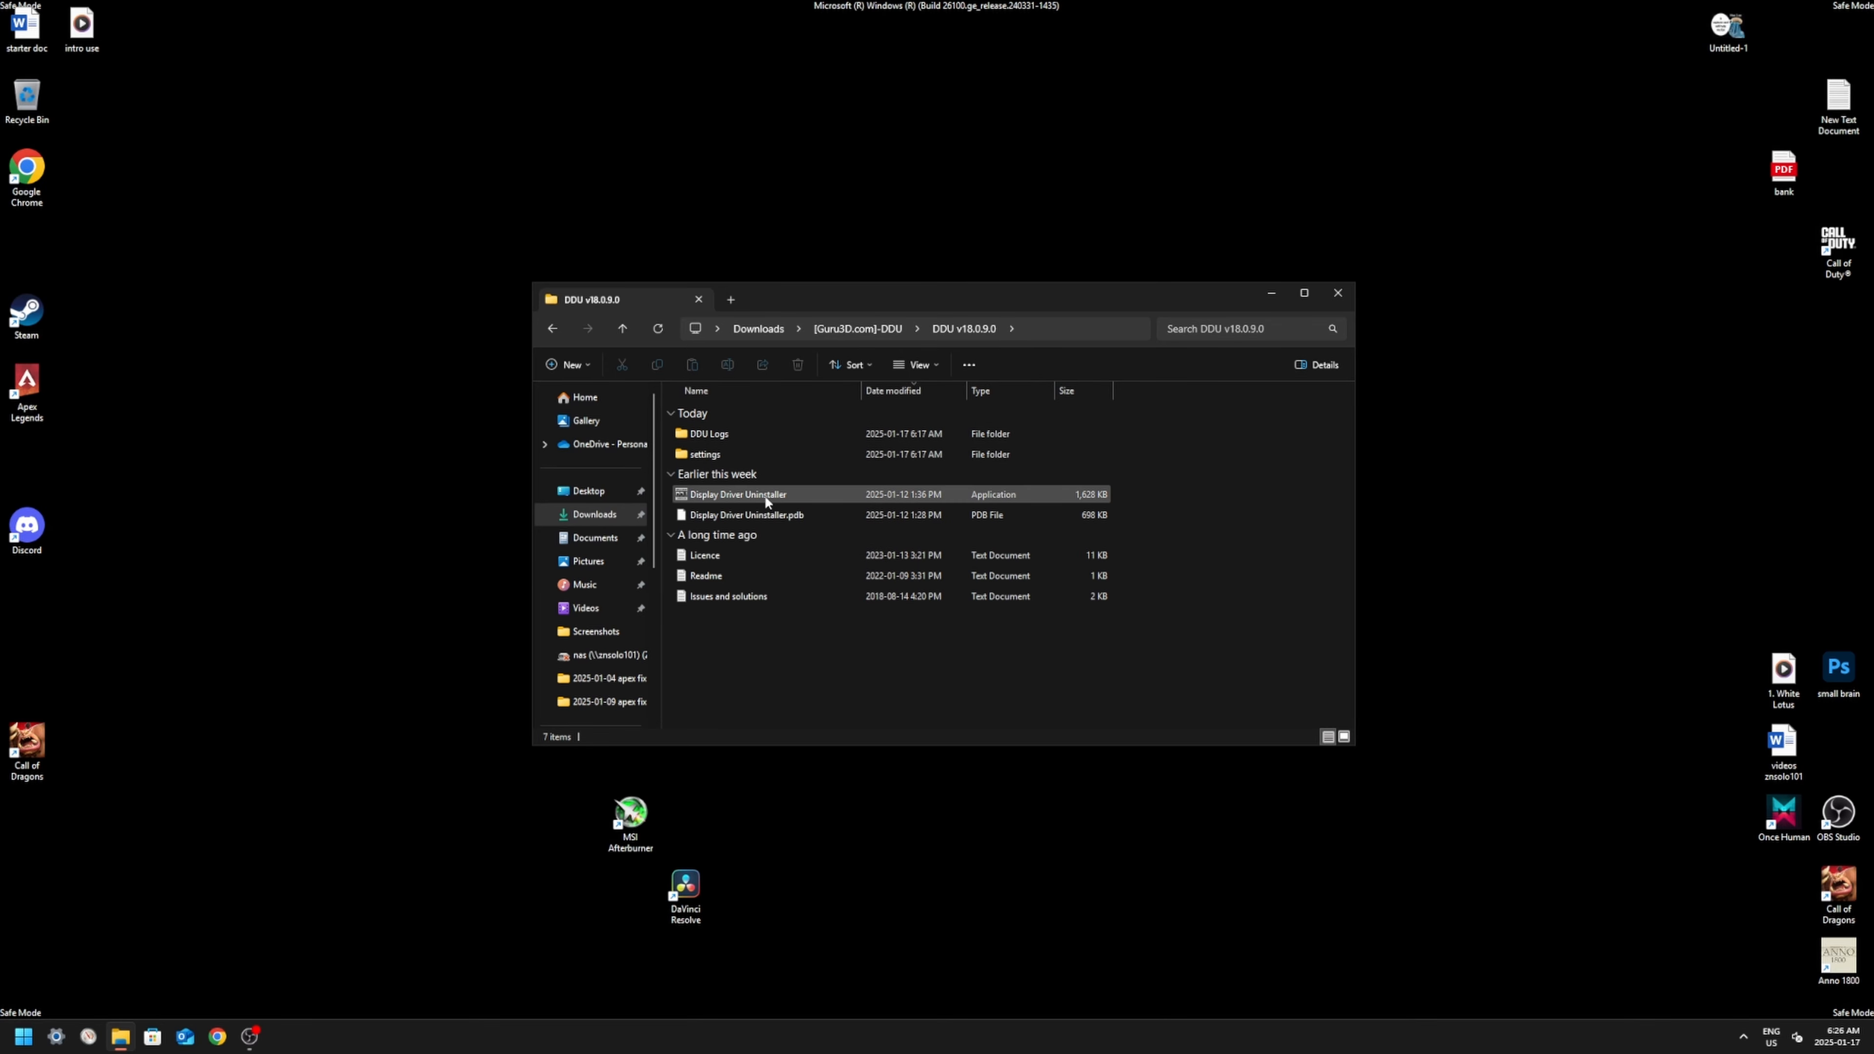
pyautogui.doubleClick(768, 495)
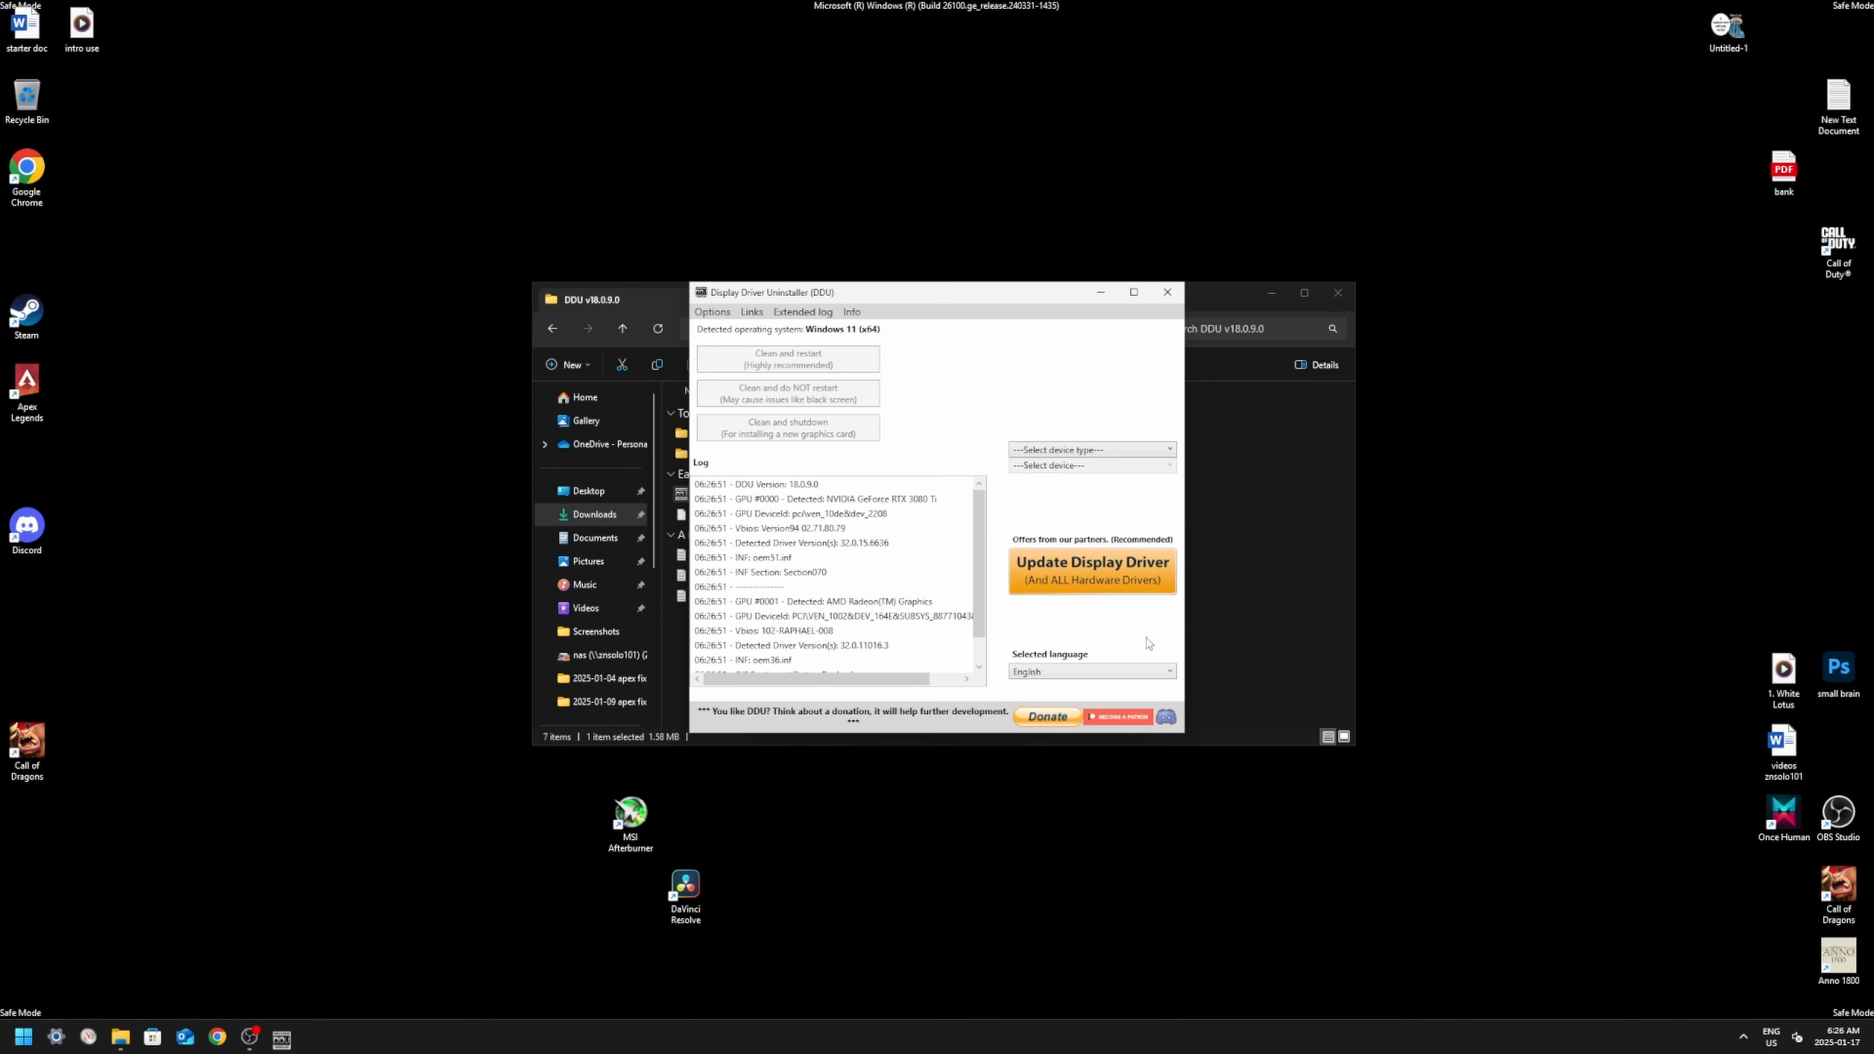
pyautogui.click(1339, 292)
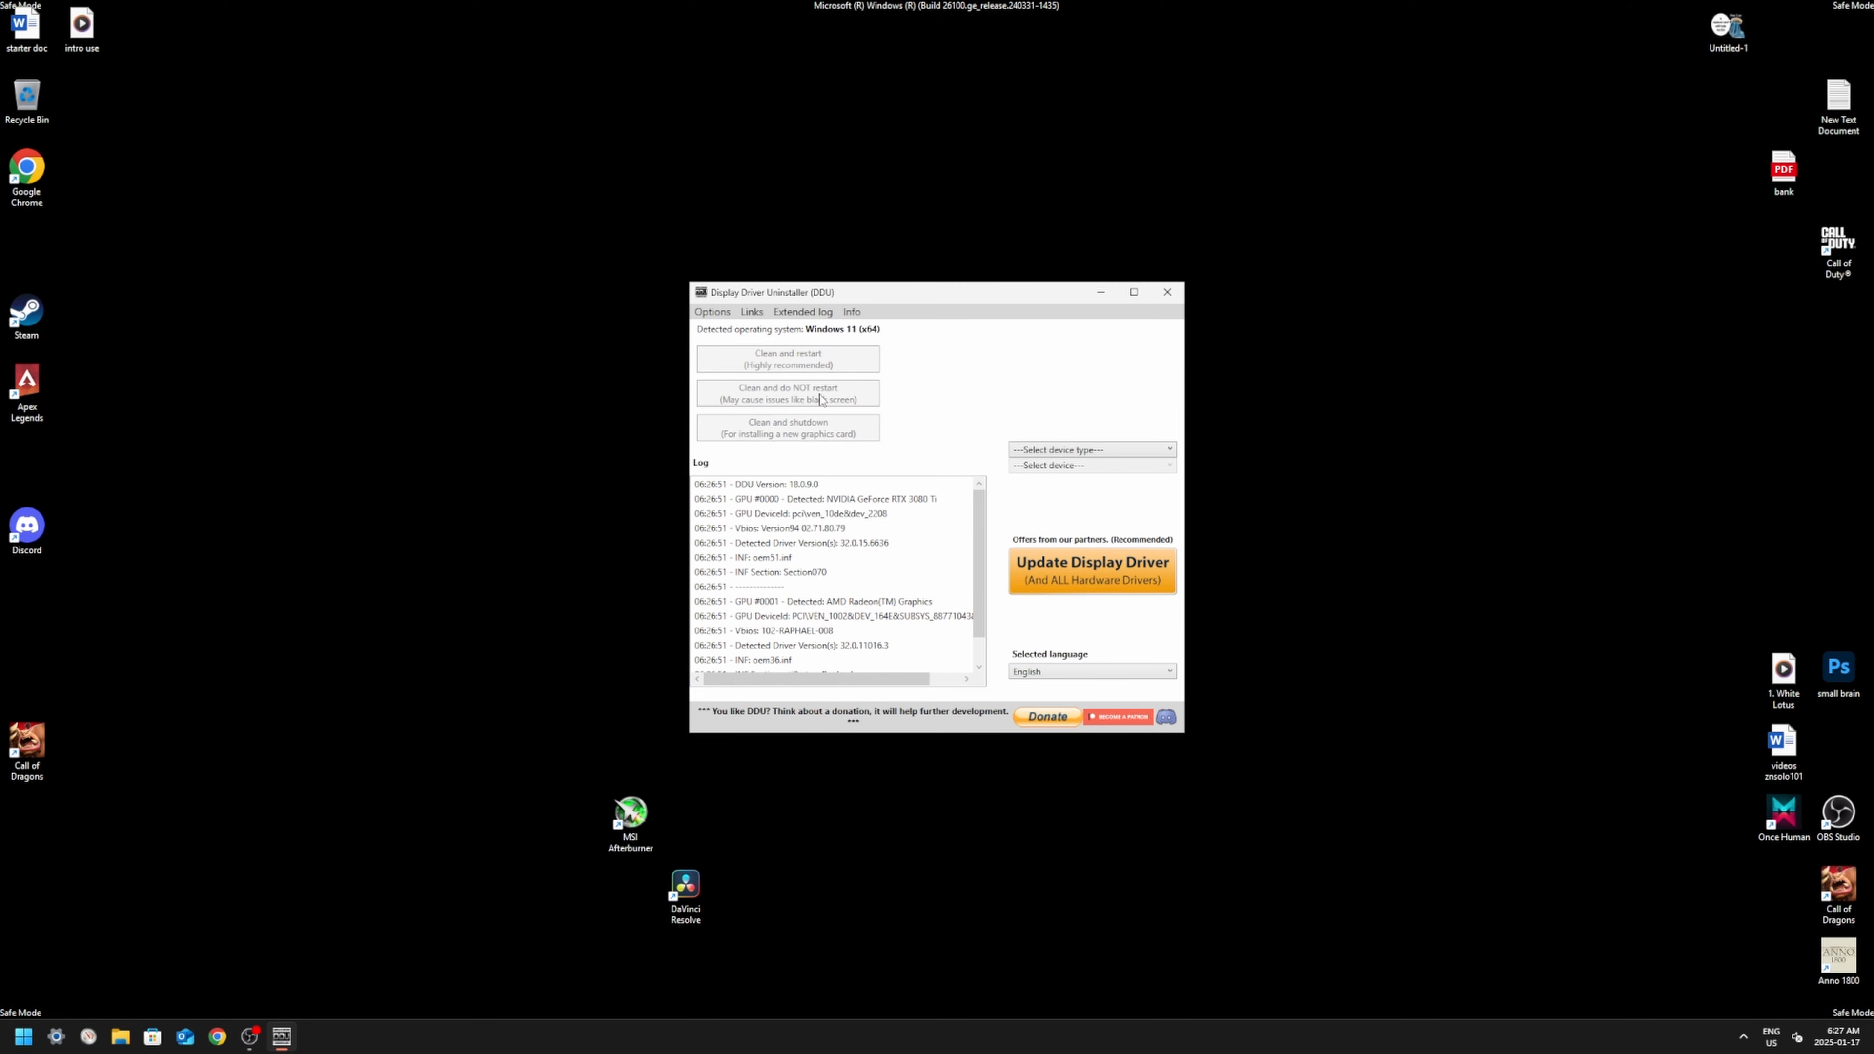
# Step: Clean the AMD GPU drivers without restarting, and keep the uninstaller open when the cleanup ends
pyautogui.click(1056, 451)
pyautogui.click(1048, 489)
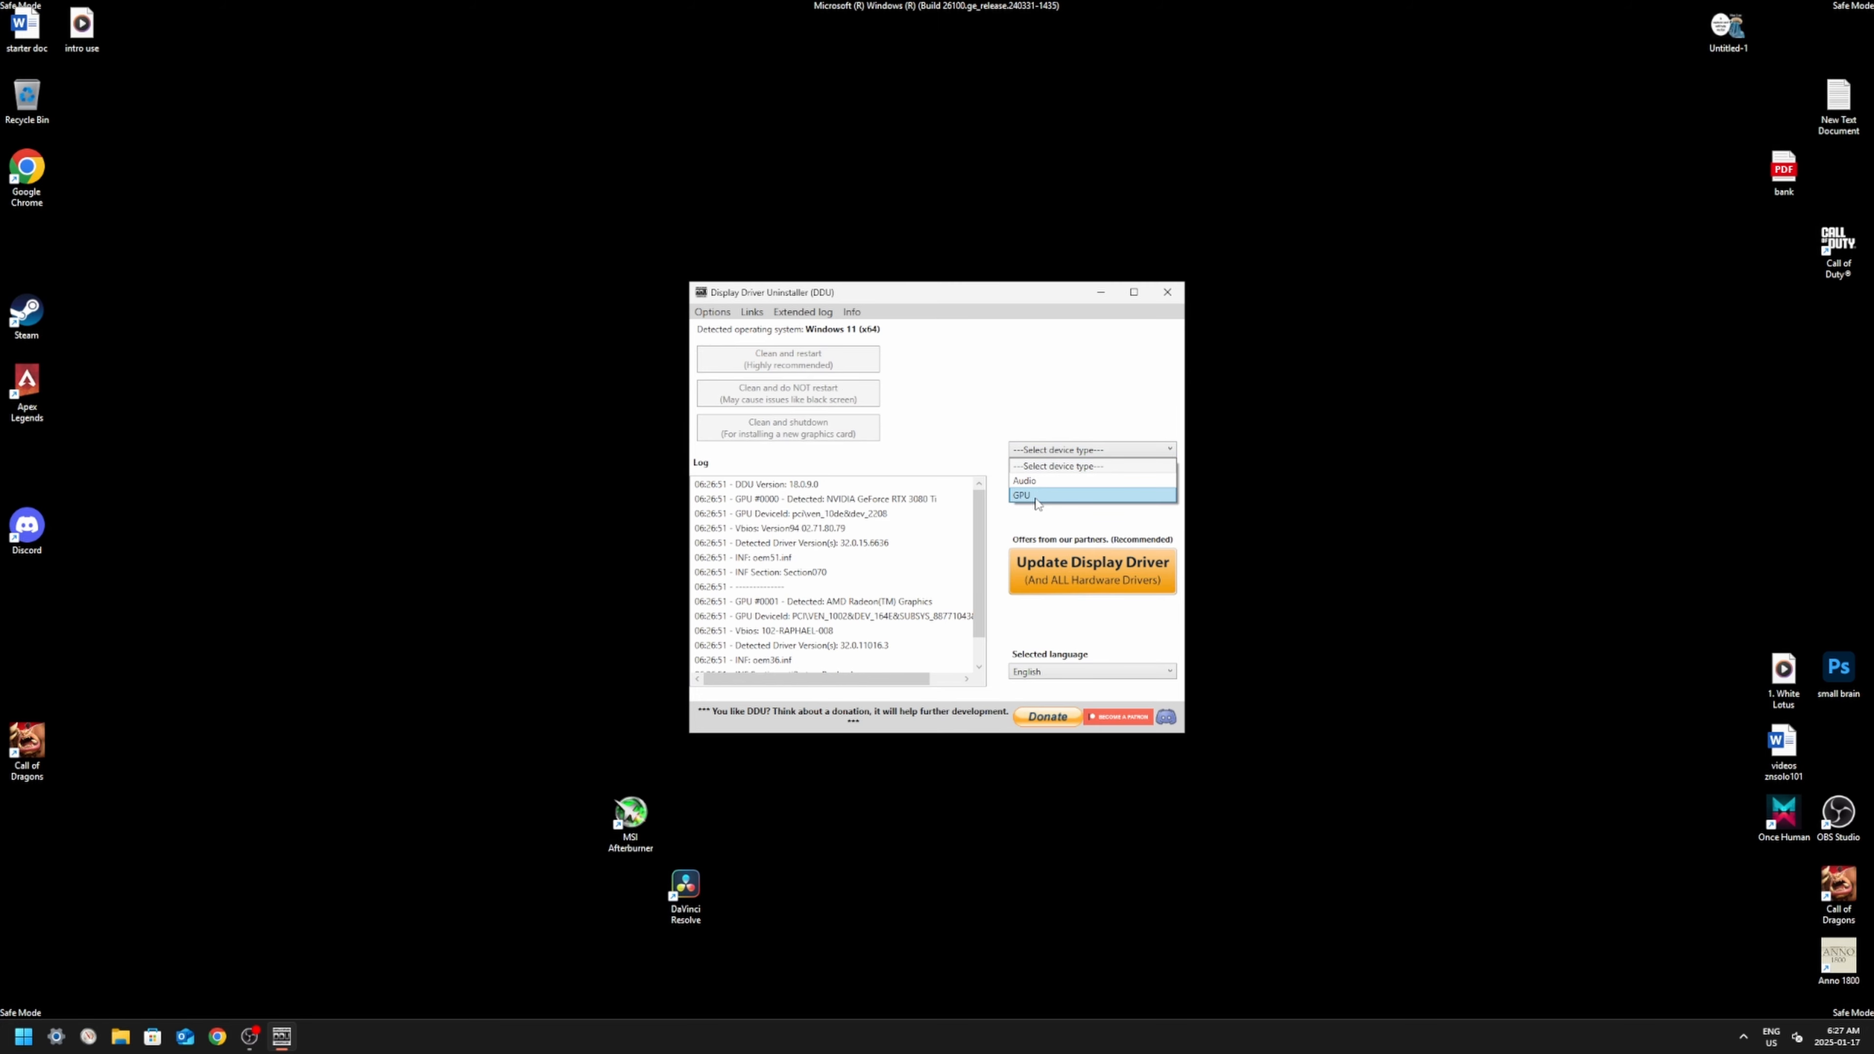
pyautogui.click(1053, 466)
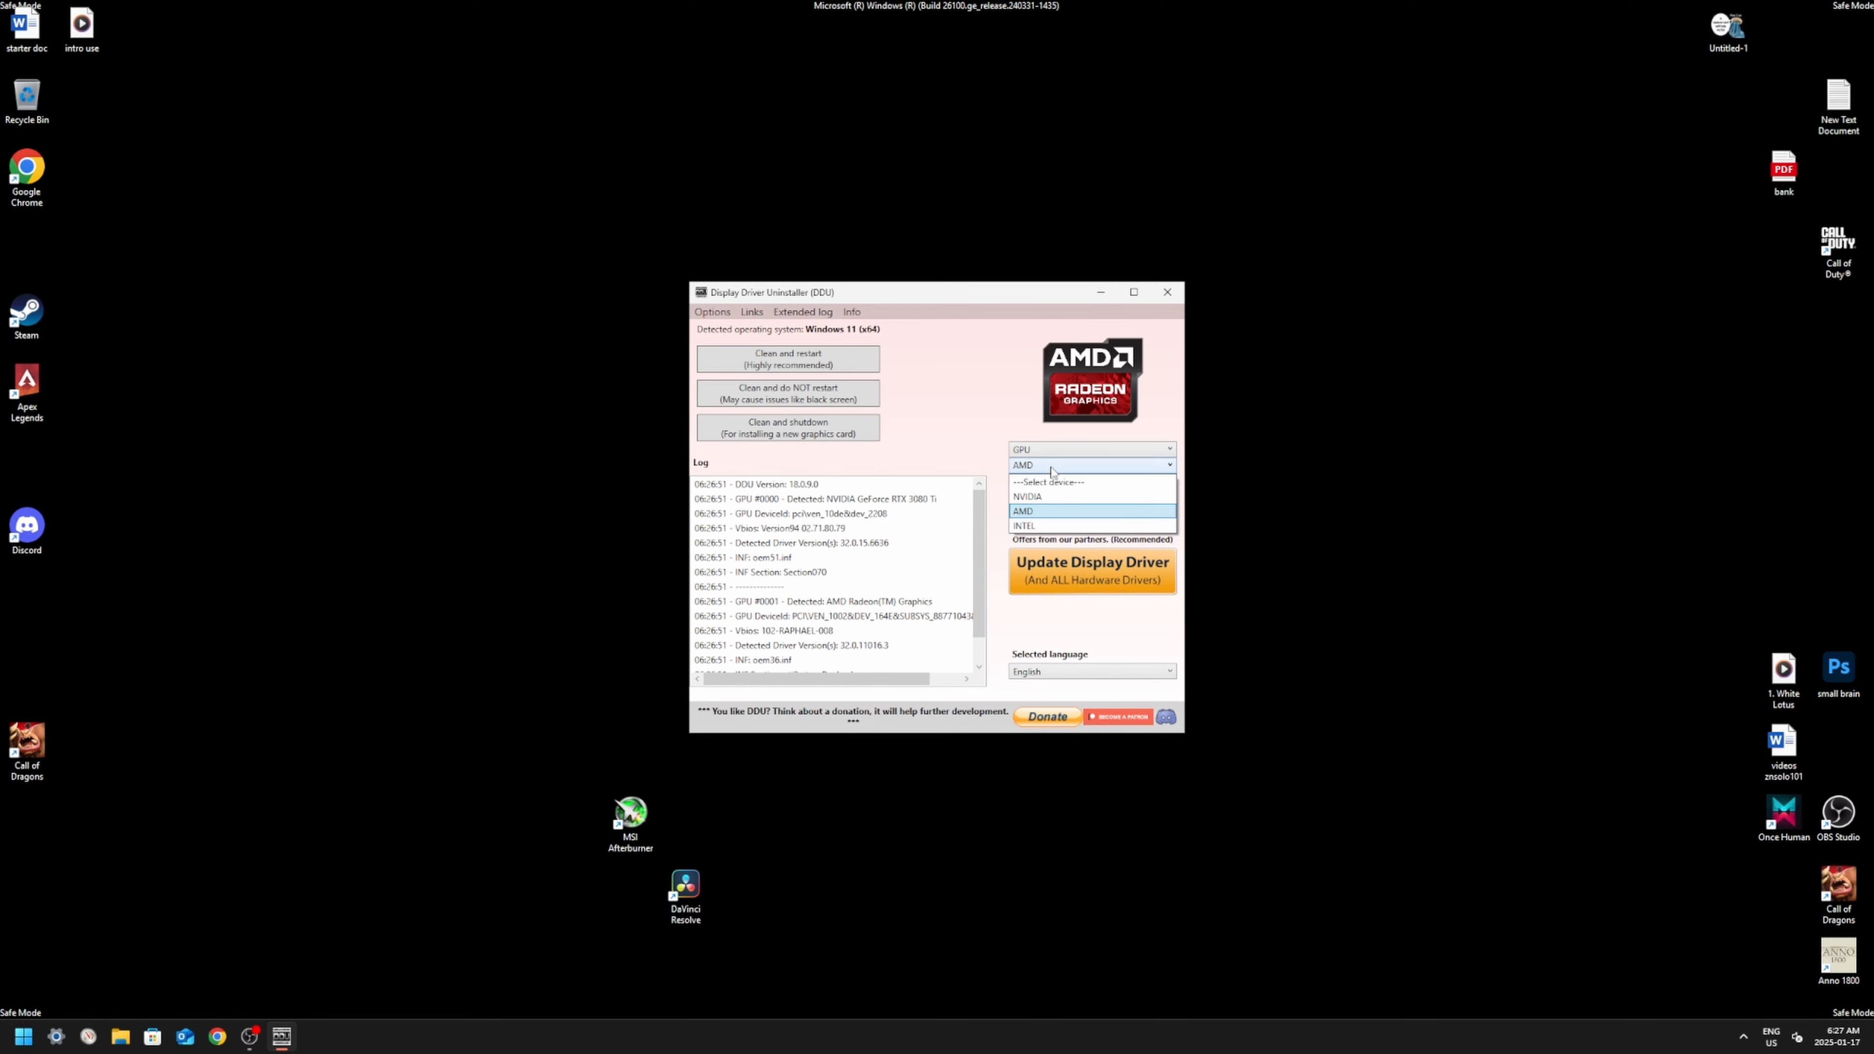
pyautogui.click(1036, 512)
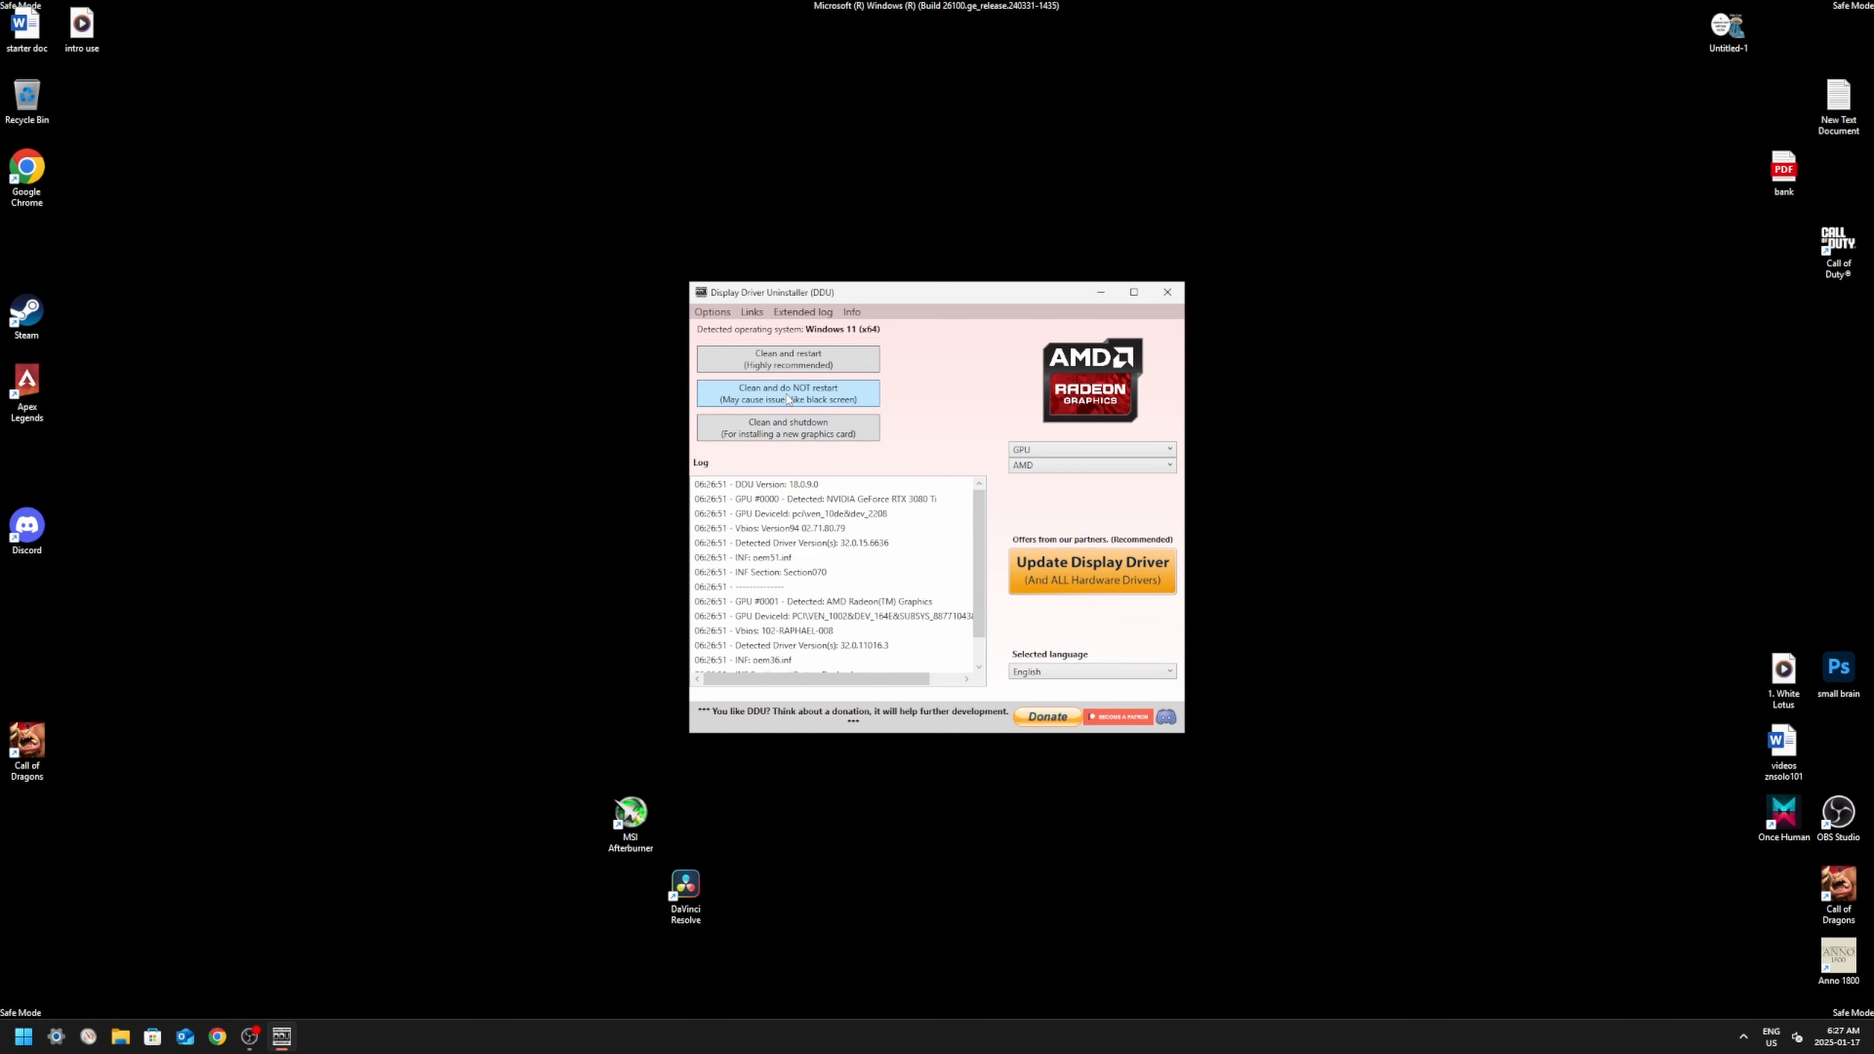
pyautogui.click(787, 398)
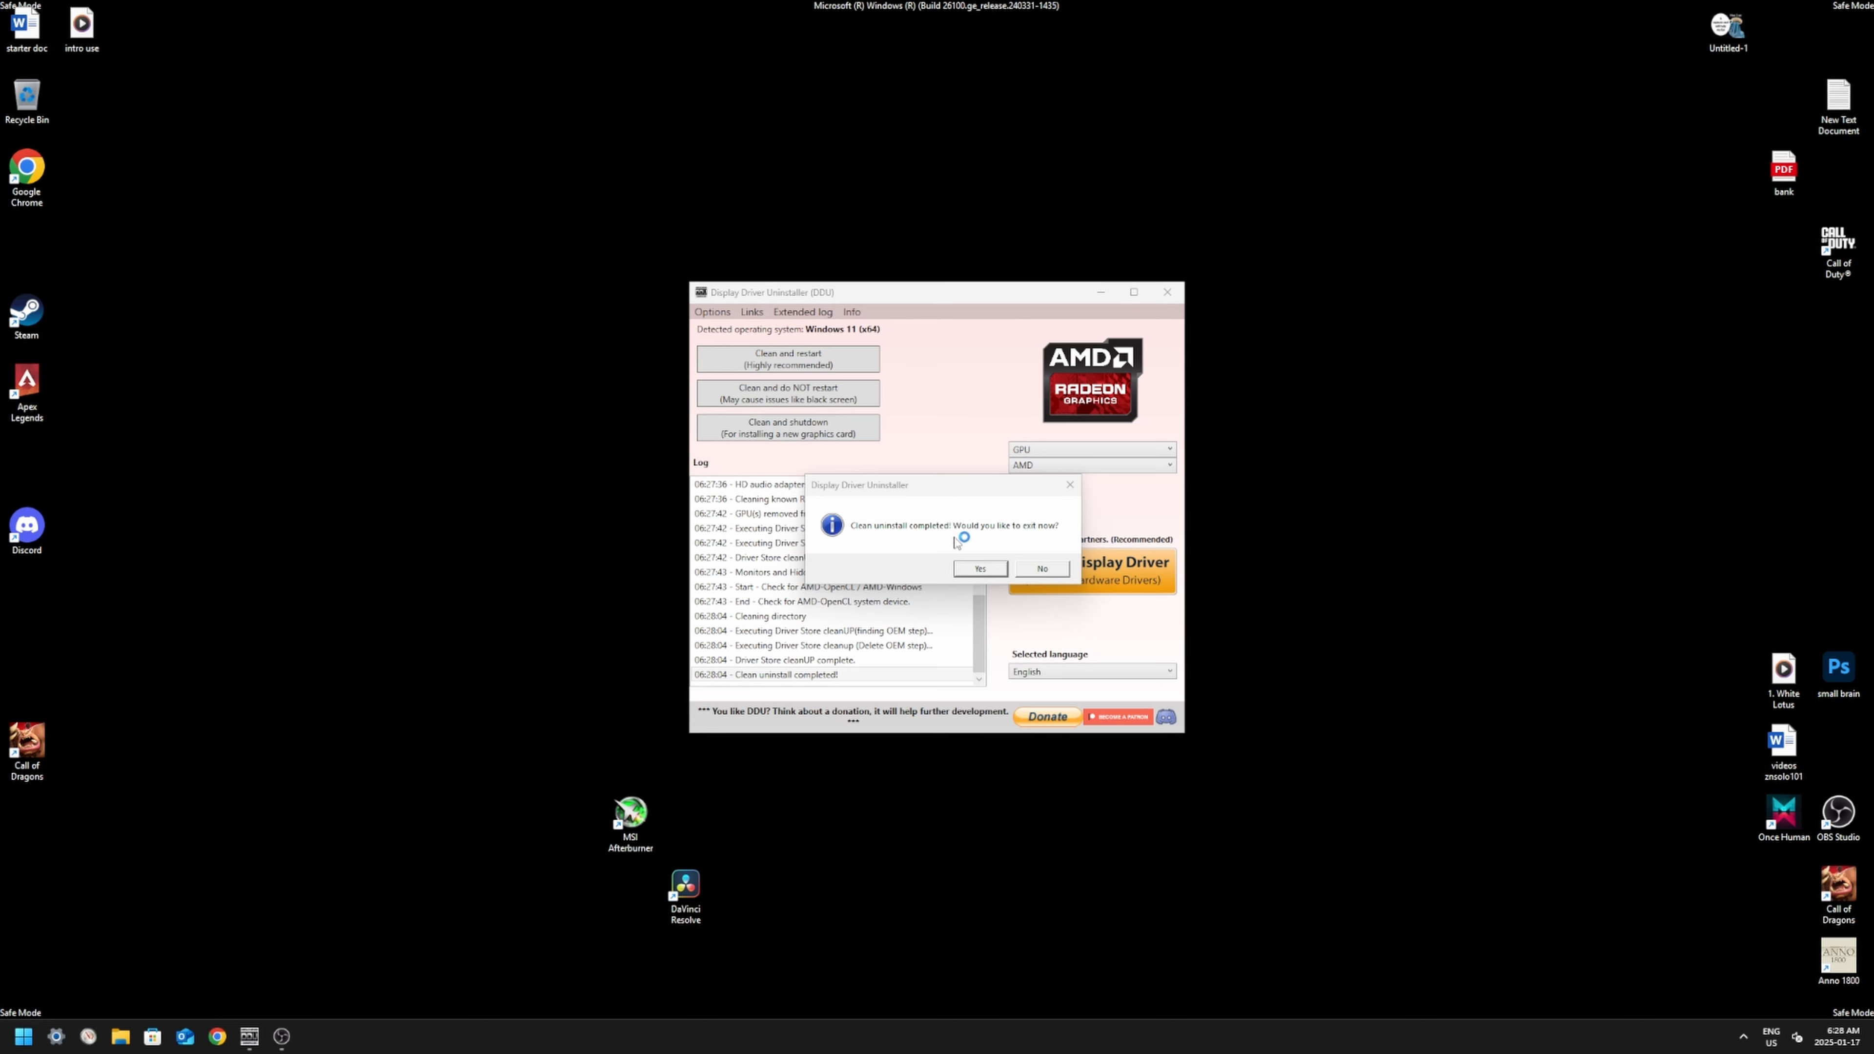
pyautogui.click(1041, 568)
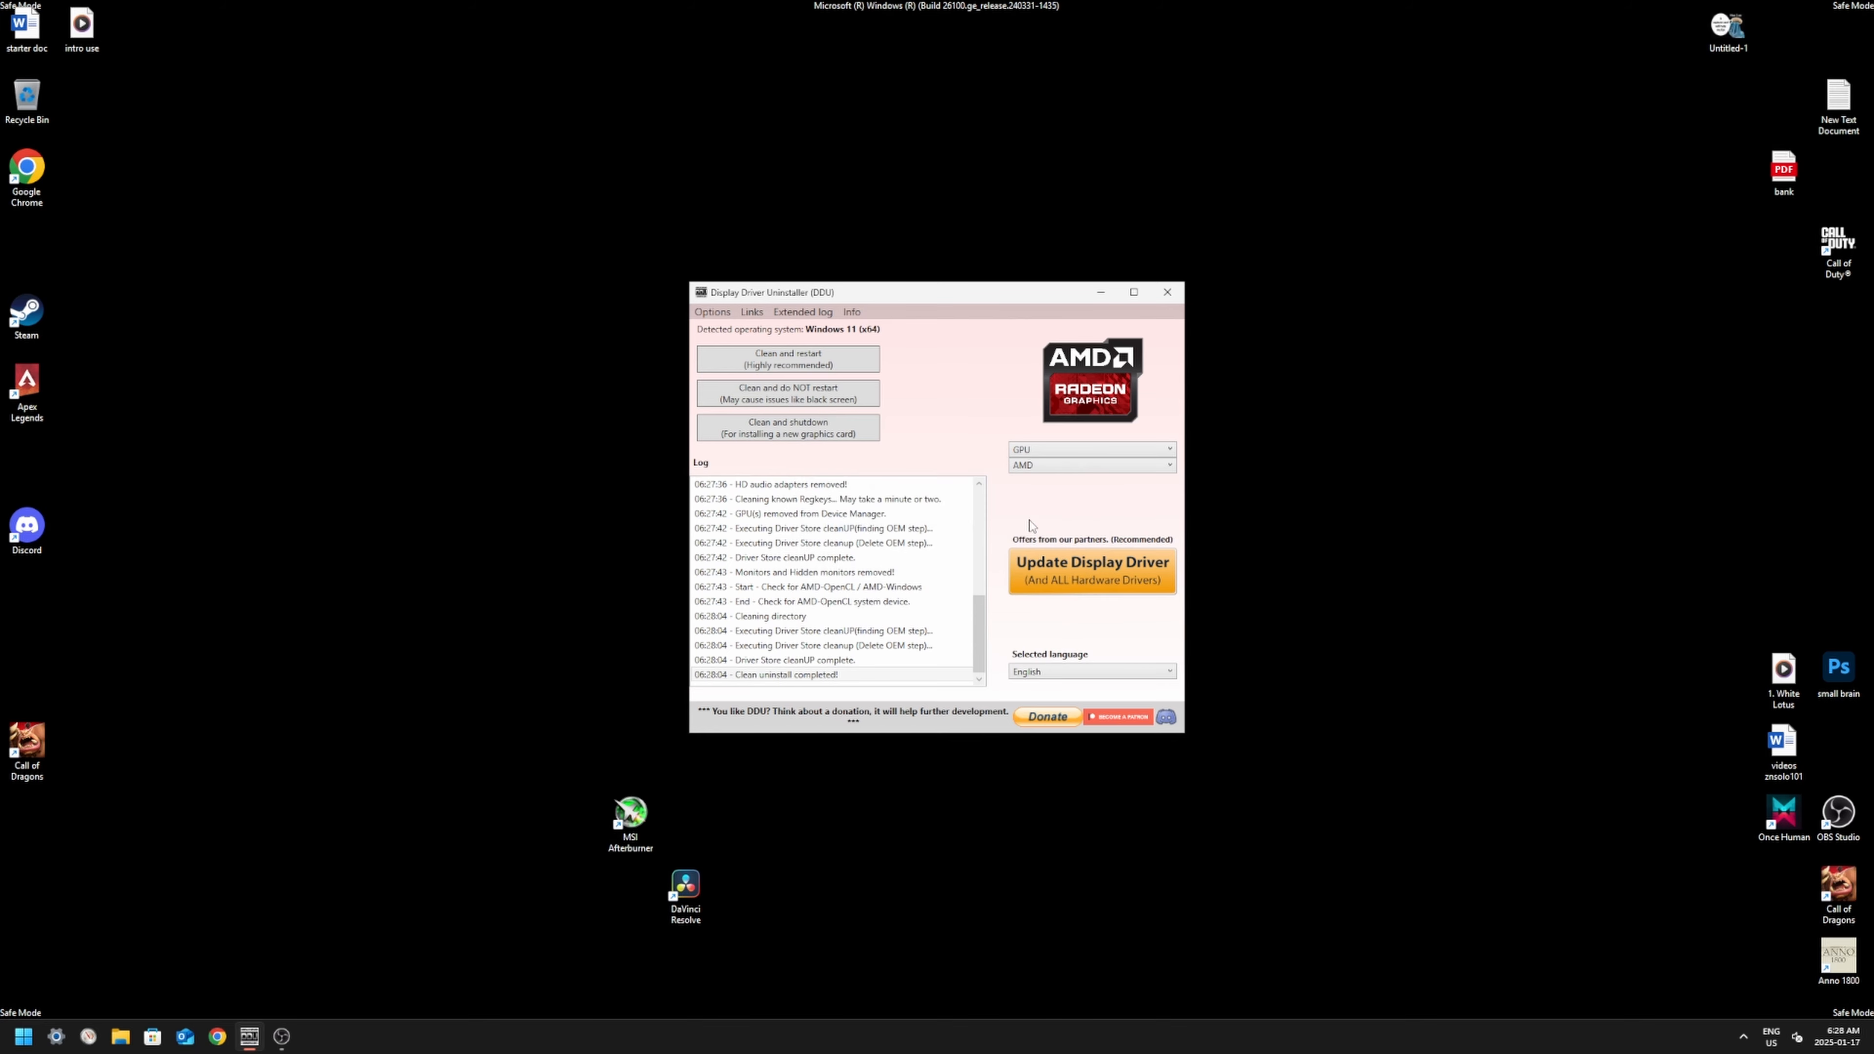
# Step: Clean the INTEL GPU drivers without restarting, and decline to exit the uninstaller
pyautogui.click(1035, 472)
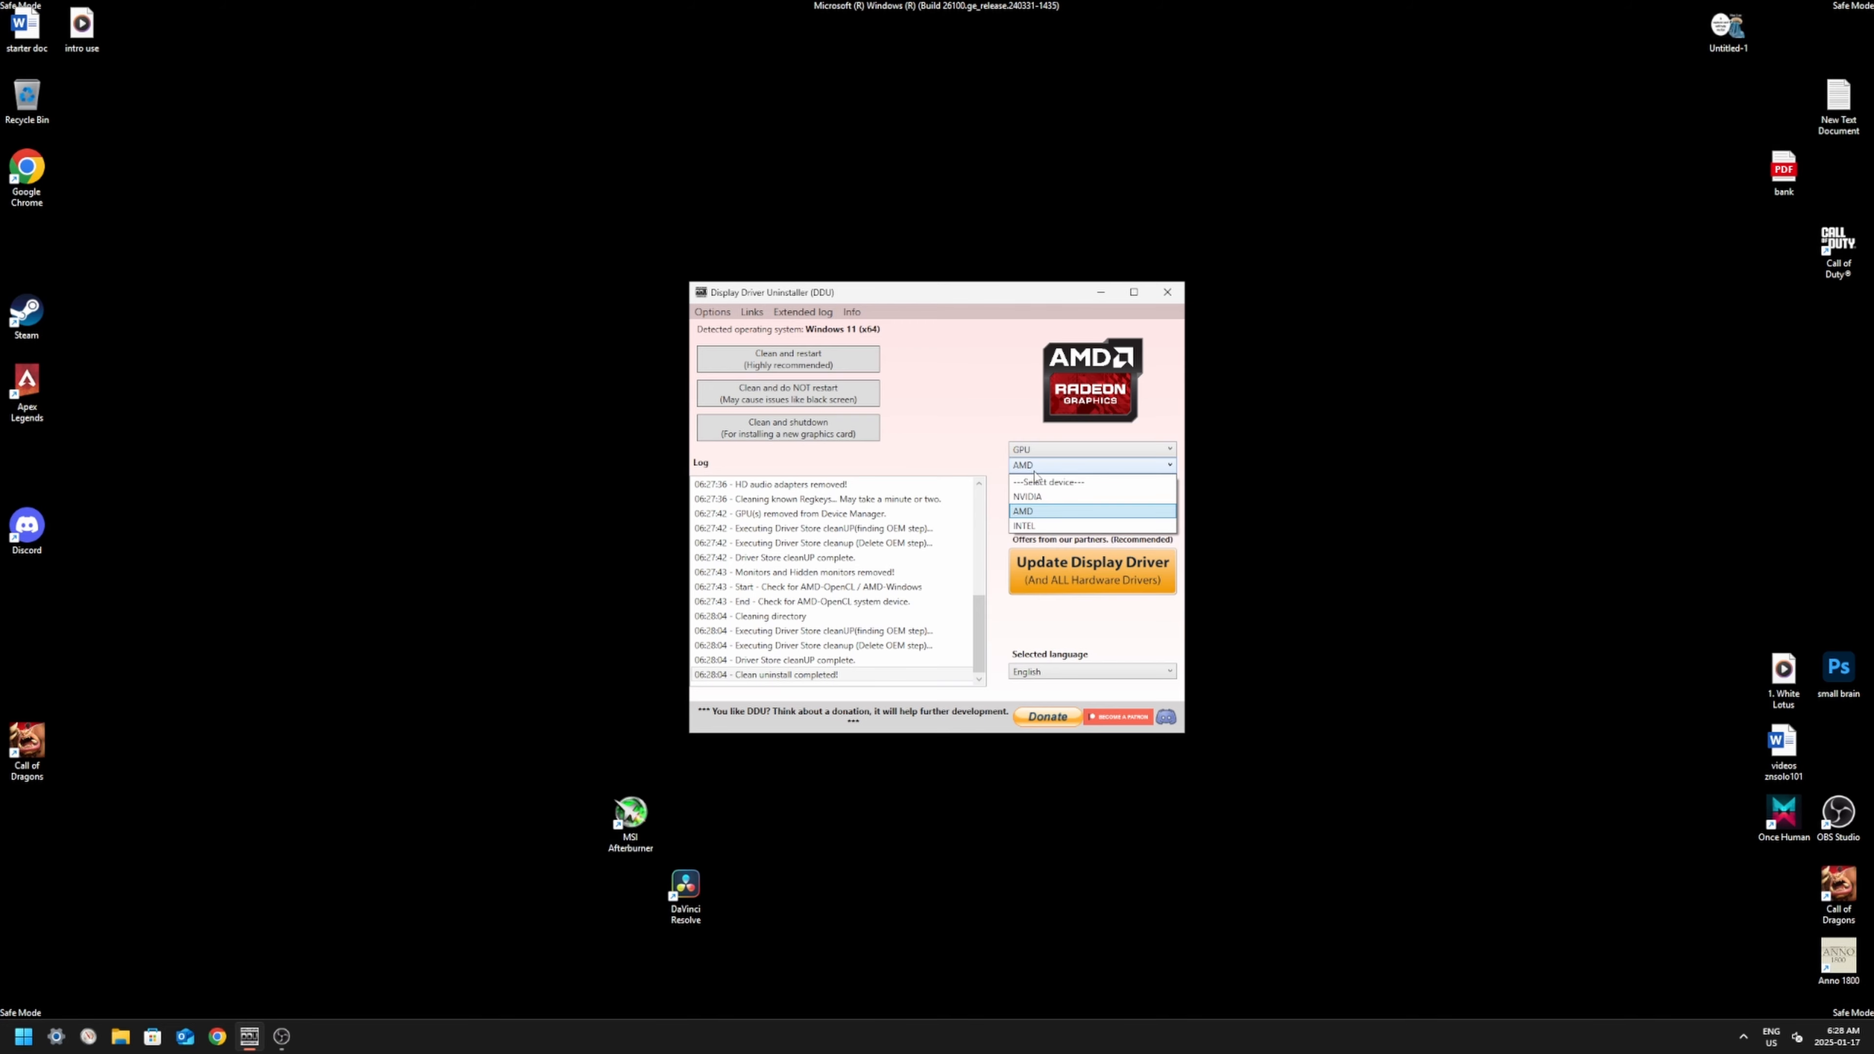
pyautogui.click(1029, 527)
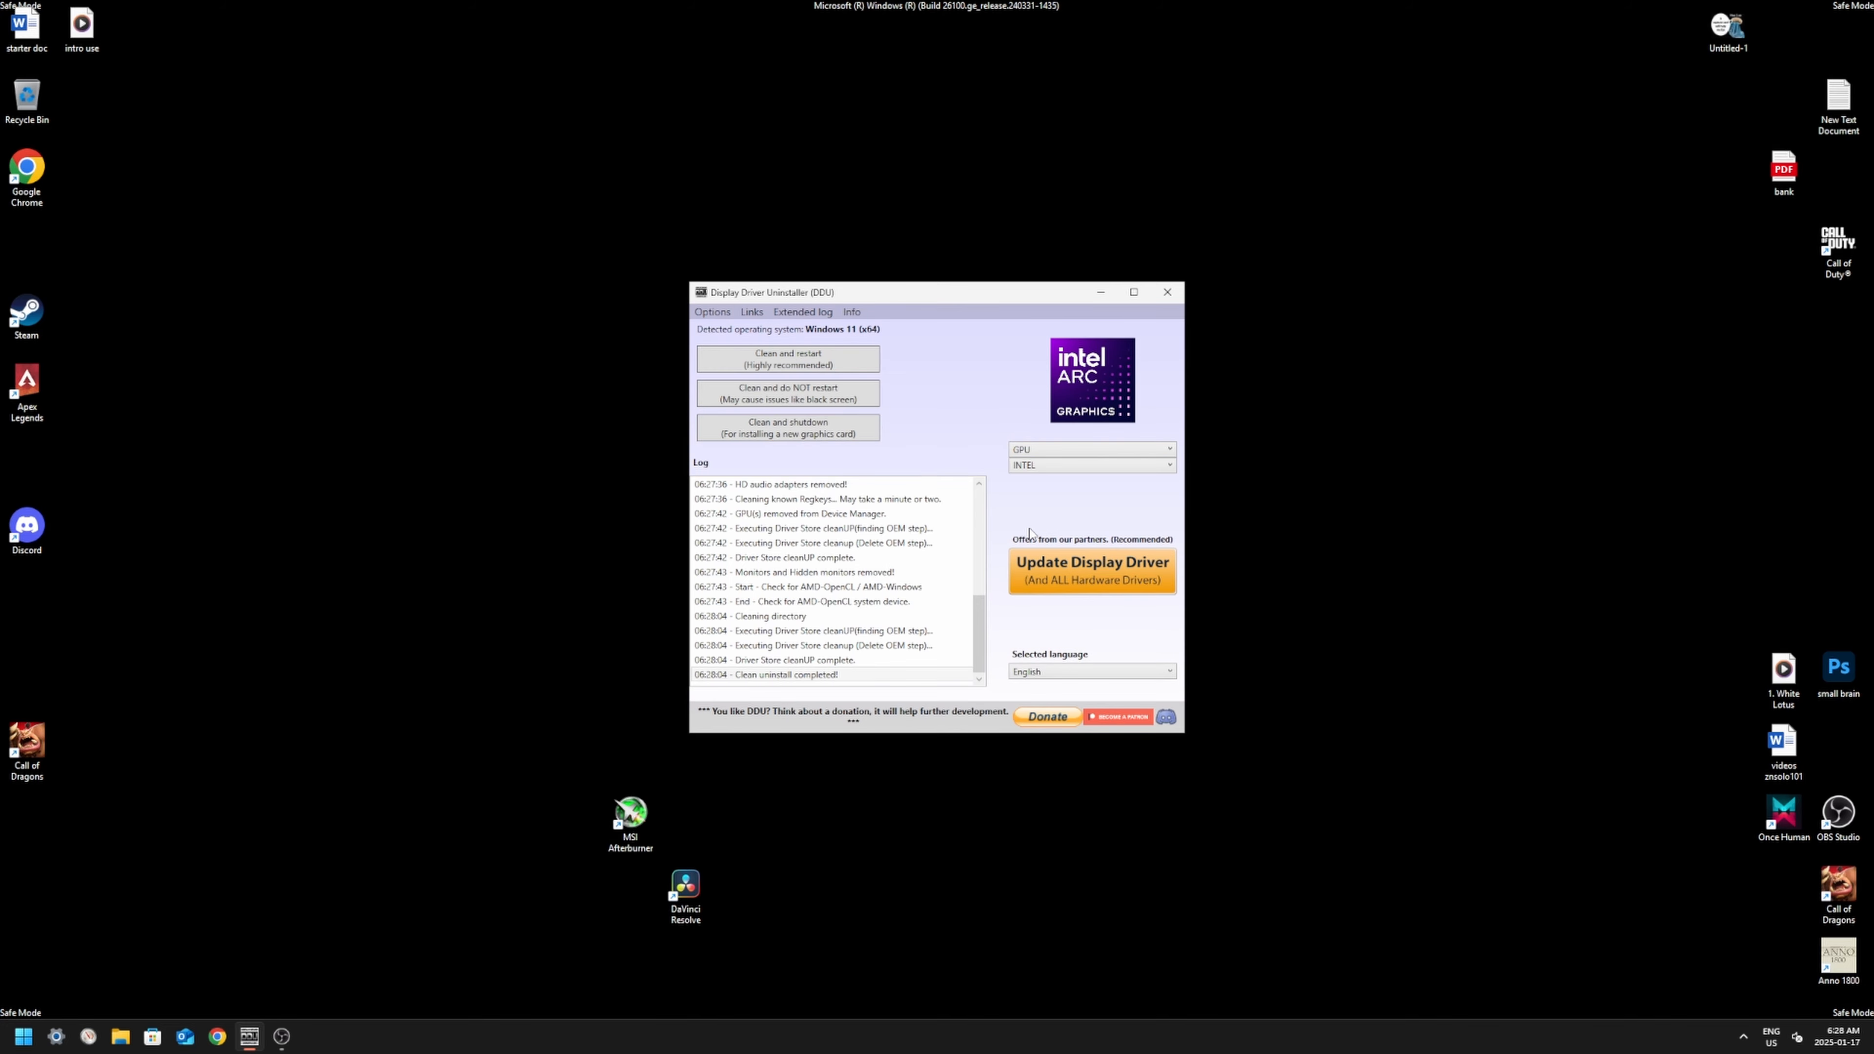
pyautogui.click(807, 399)
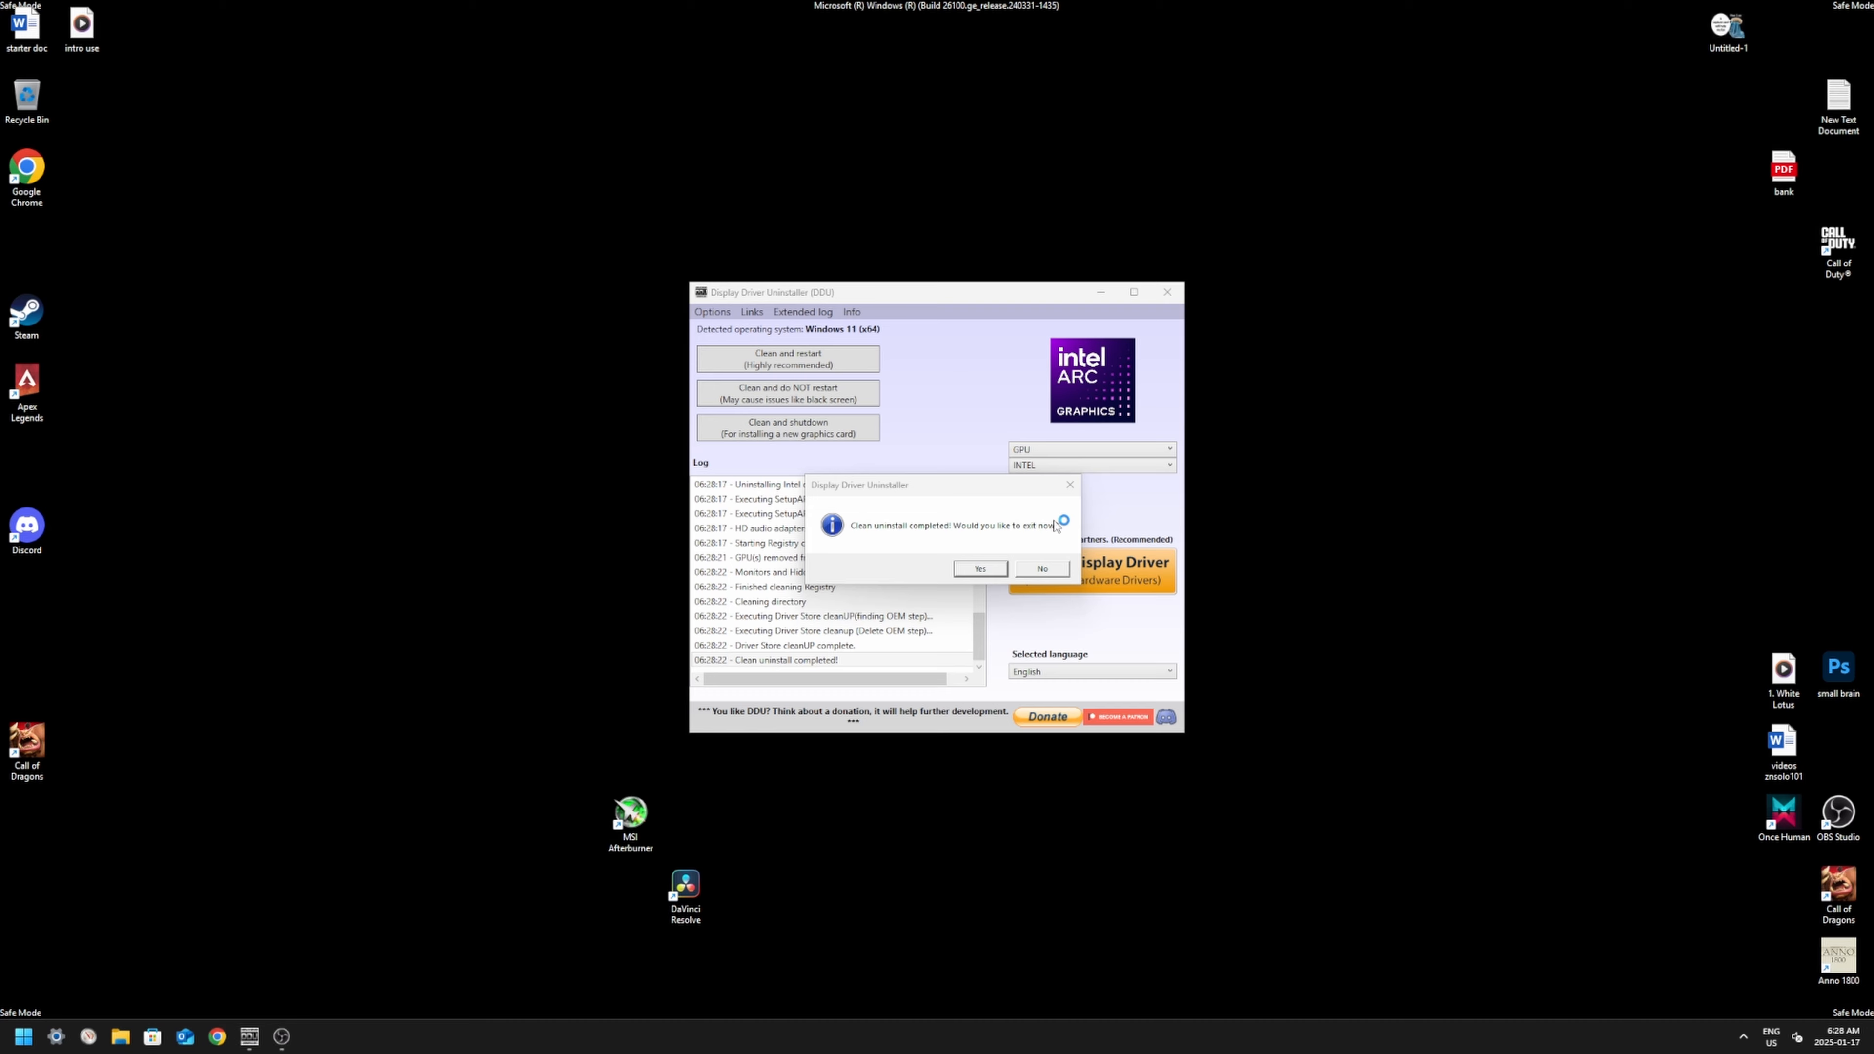
pyautogui.click(1040, 570)
# Step: Clean the NVIDIA GPU drivers and restart the computer
pyautogui.click(1090, 468)
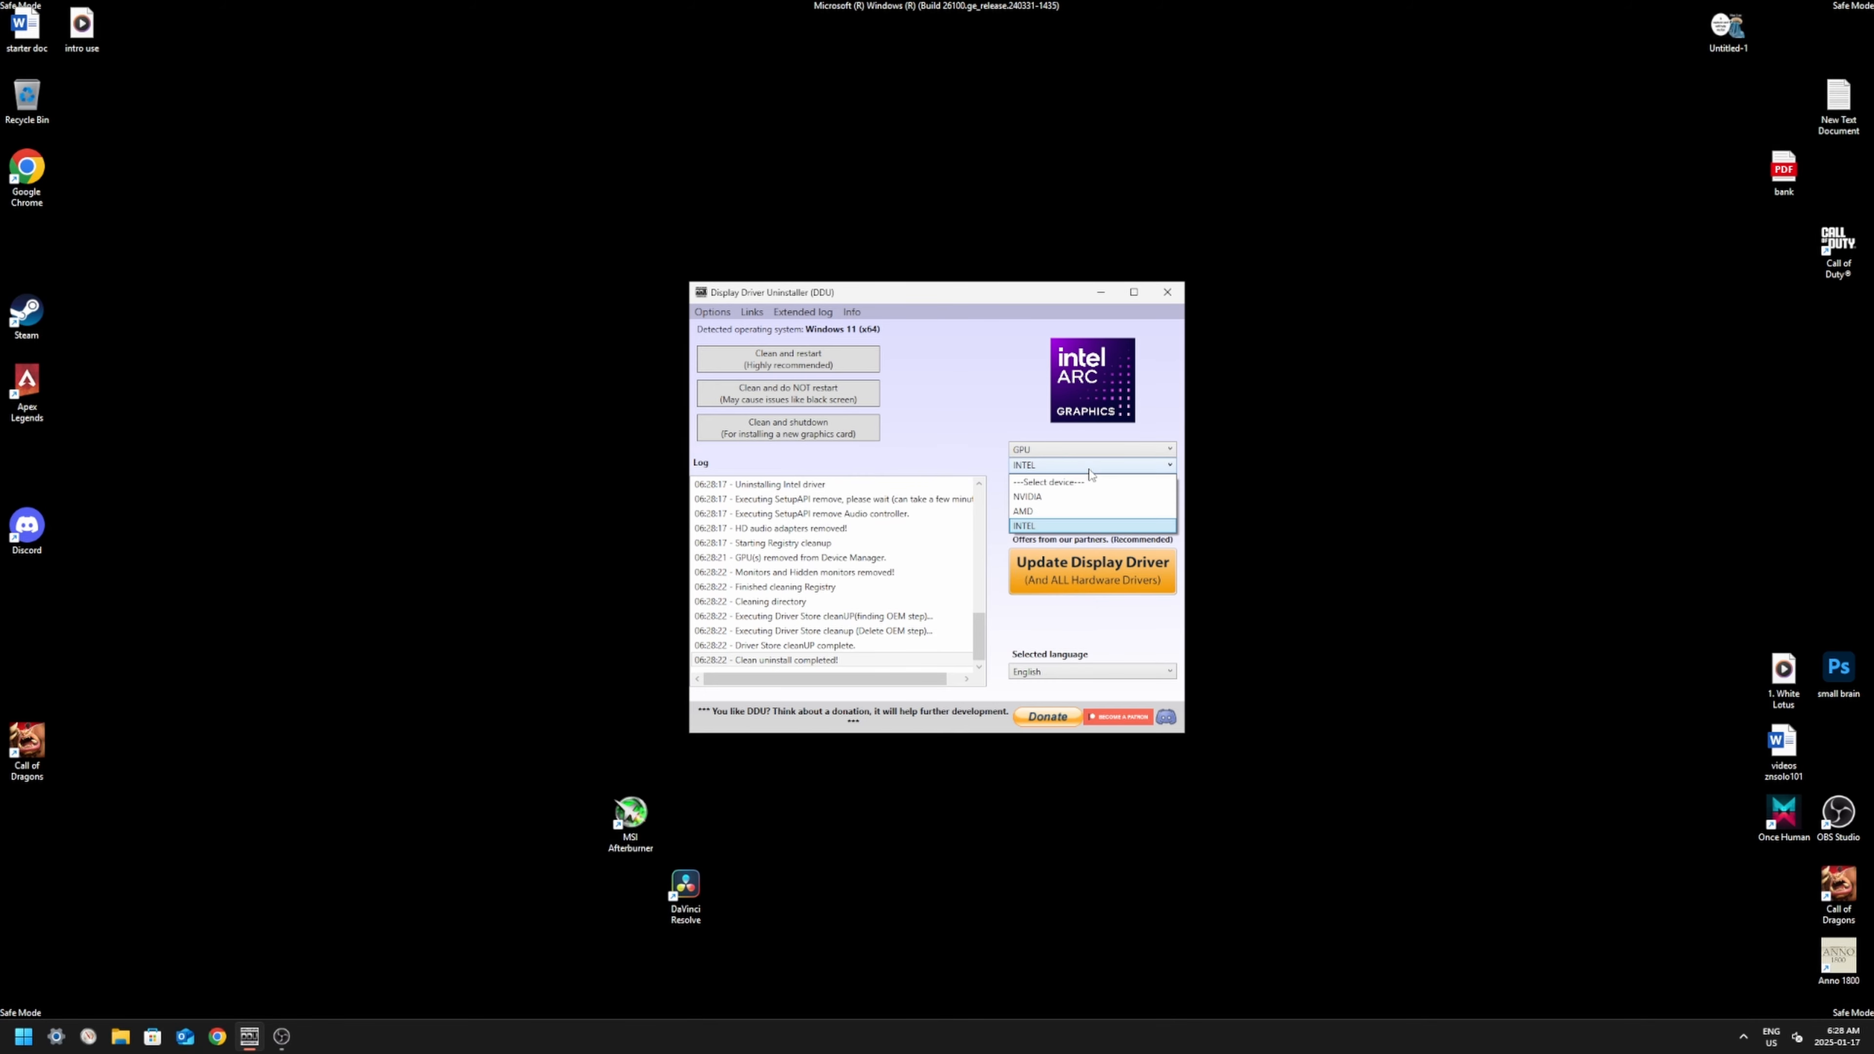
pyautogui.click(1029, 497)
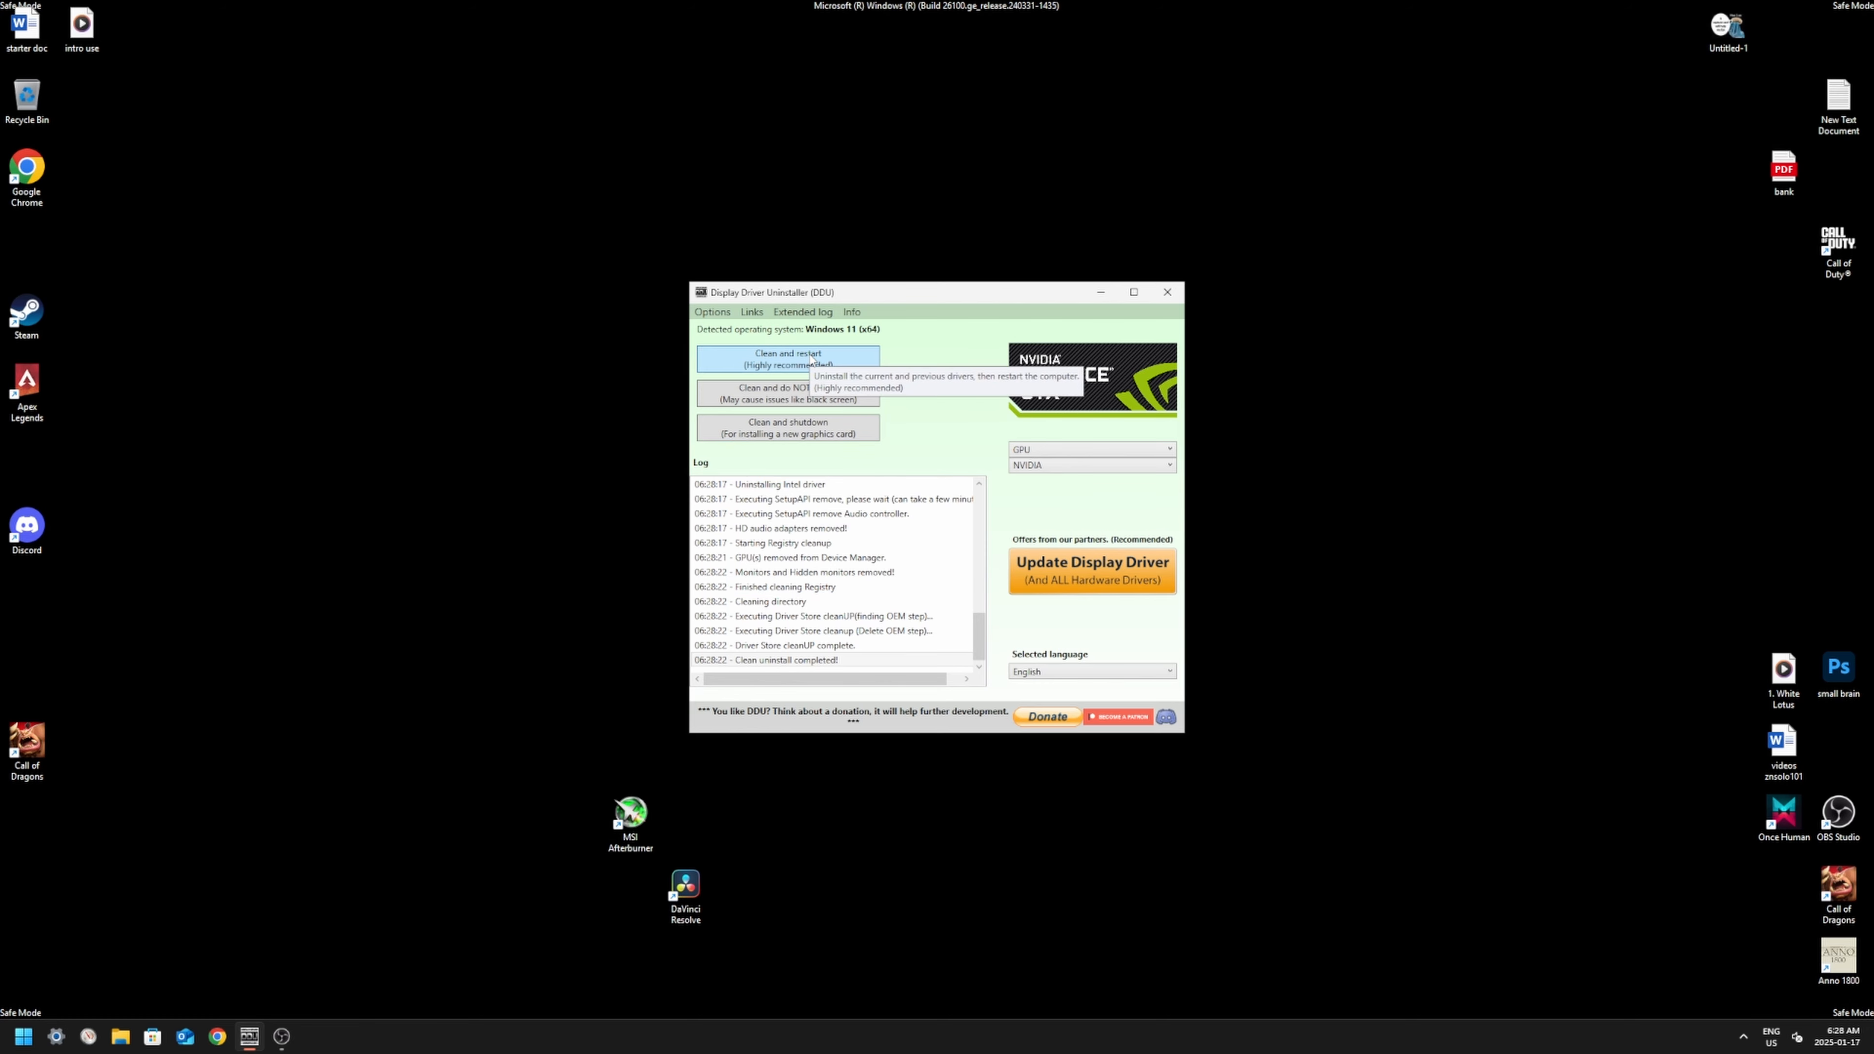
pyautogui.click(281, 1039)
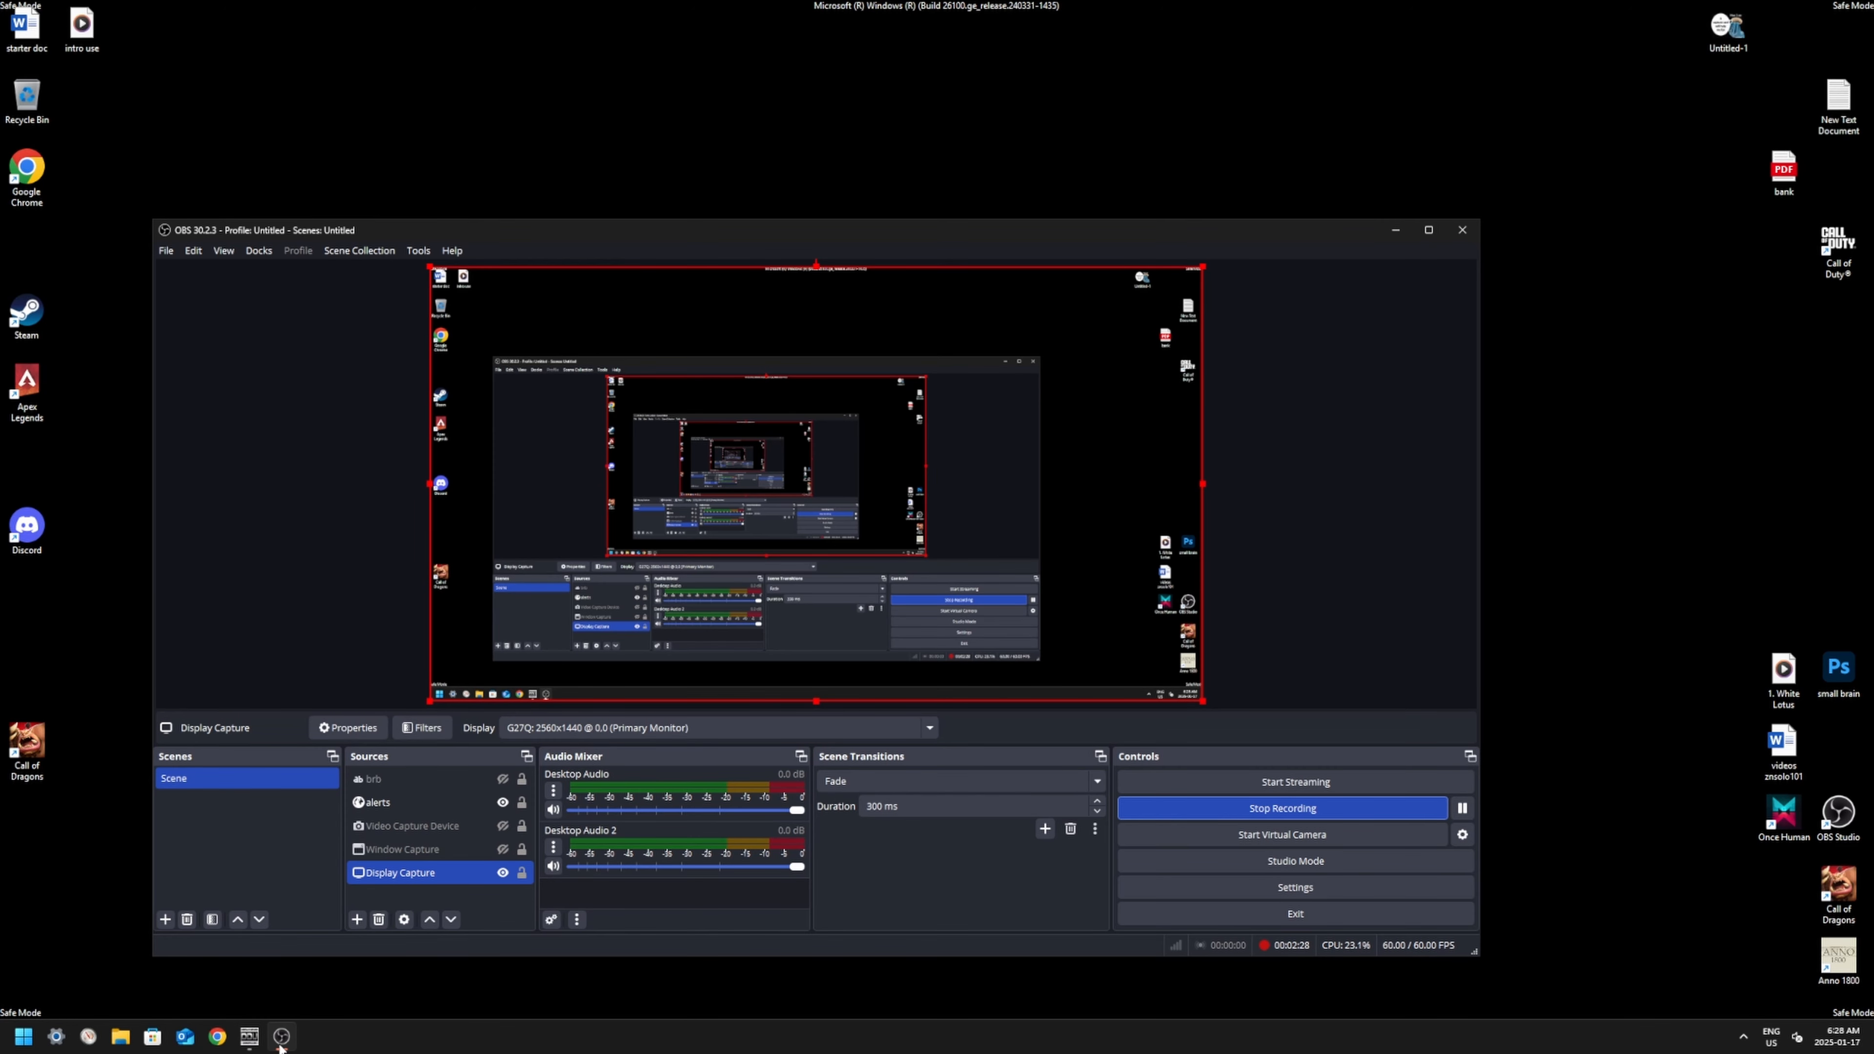
pyautogui.click(281, 1039)
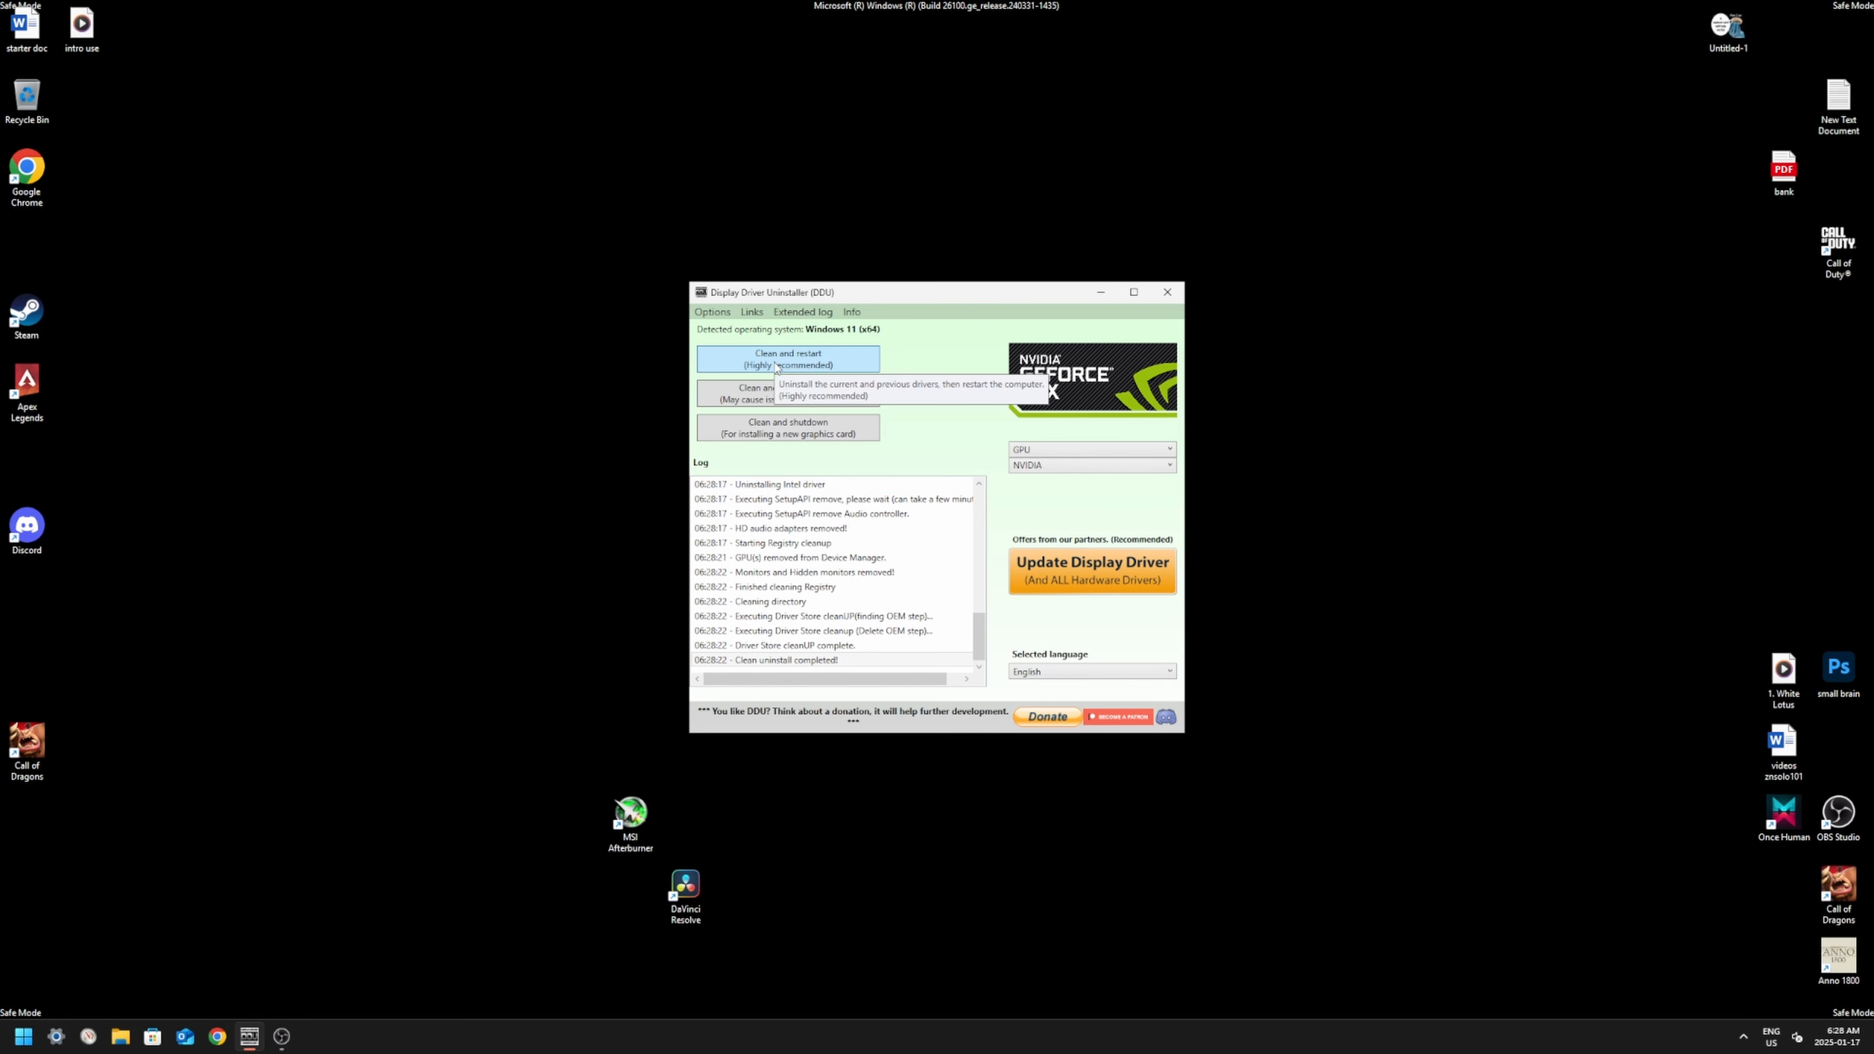
pyautogui.click(831, 363)
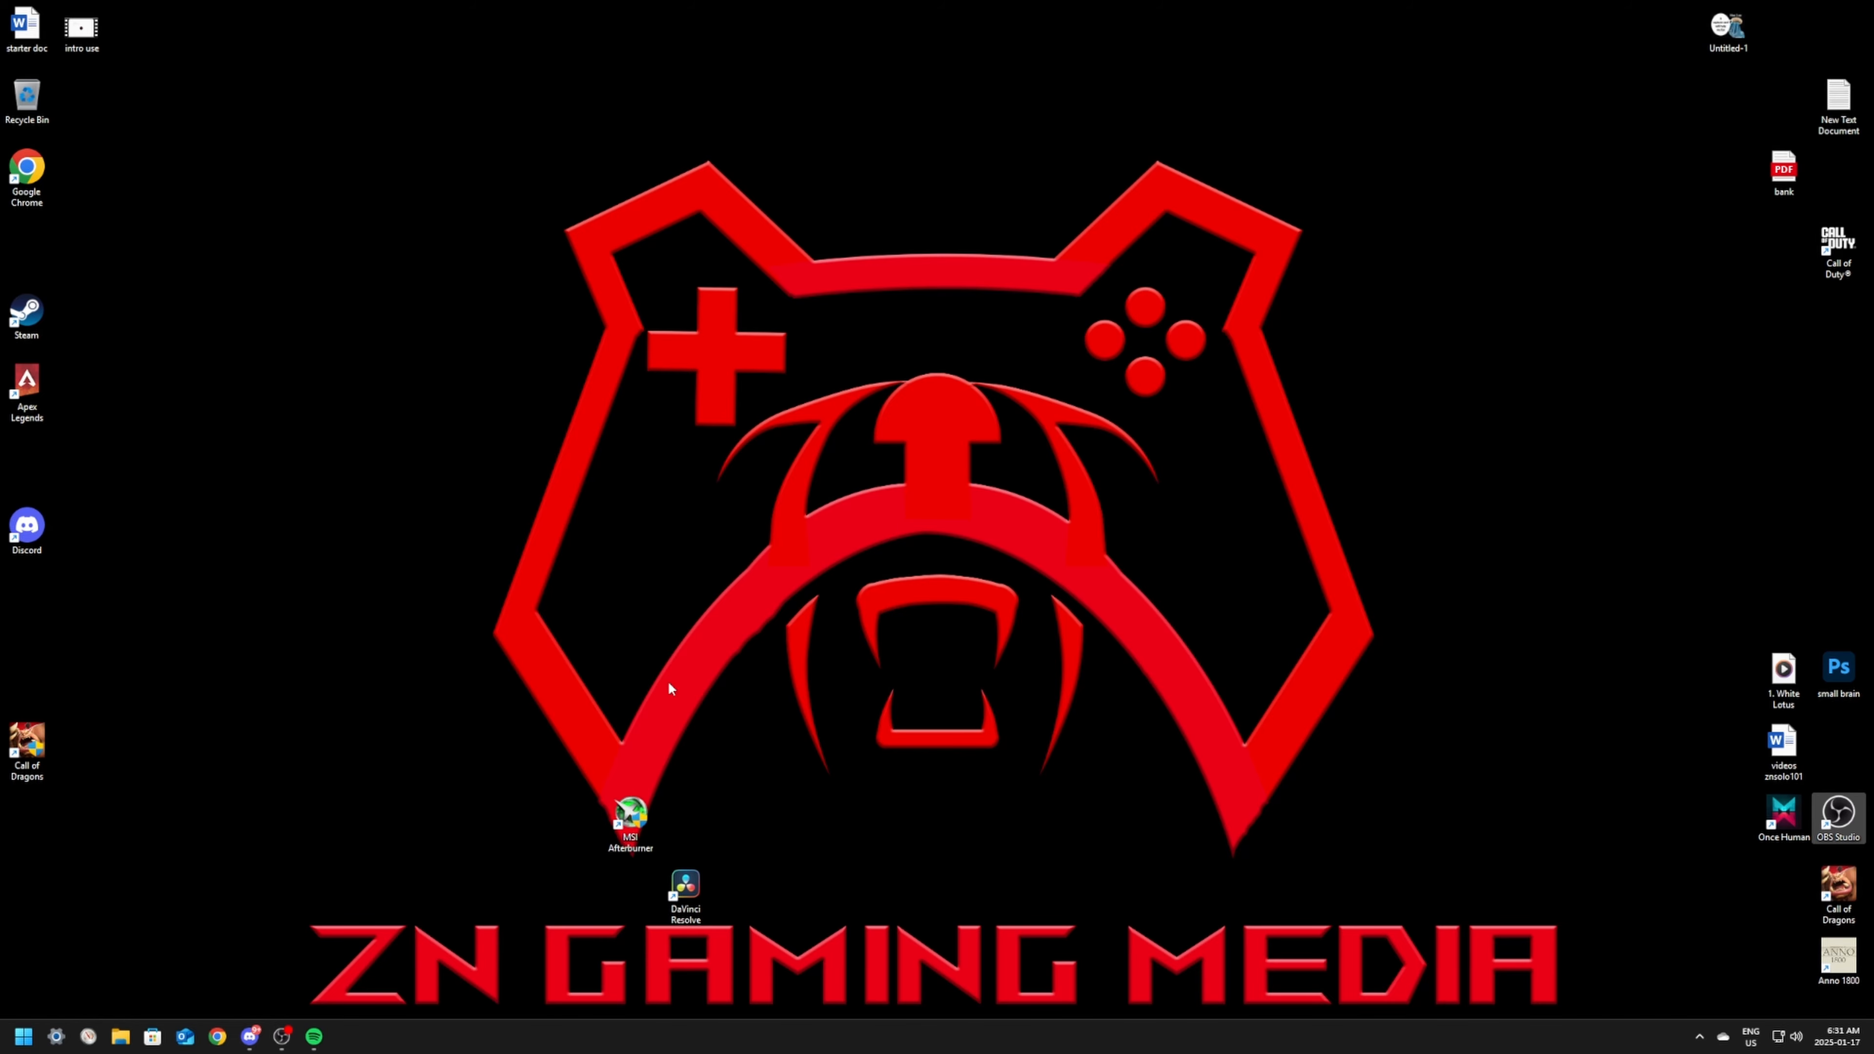
# Step: In Chrome, search Google for "nvidia" and open the Drivers page of the official NVIDIA website
pyautogui.click(217, 1037)
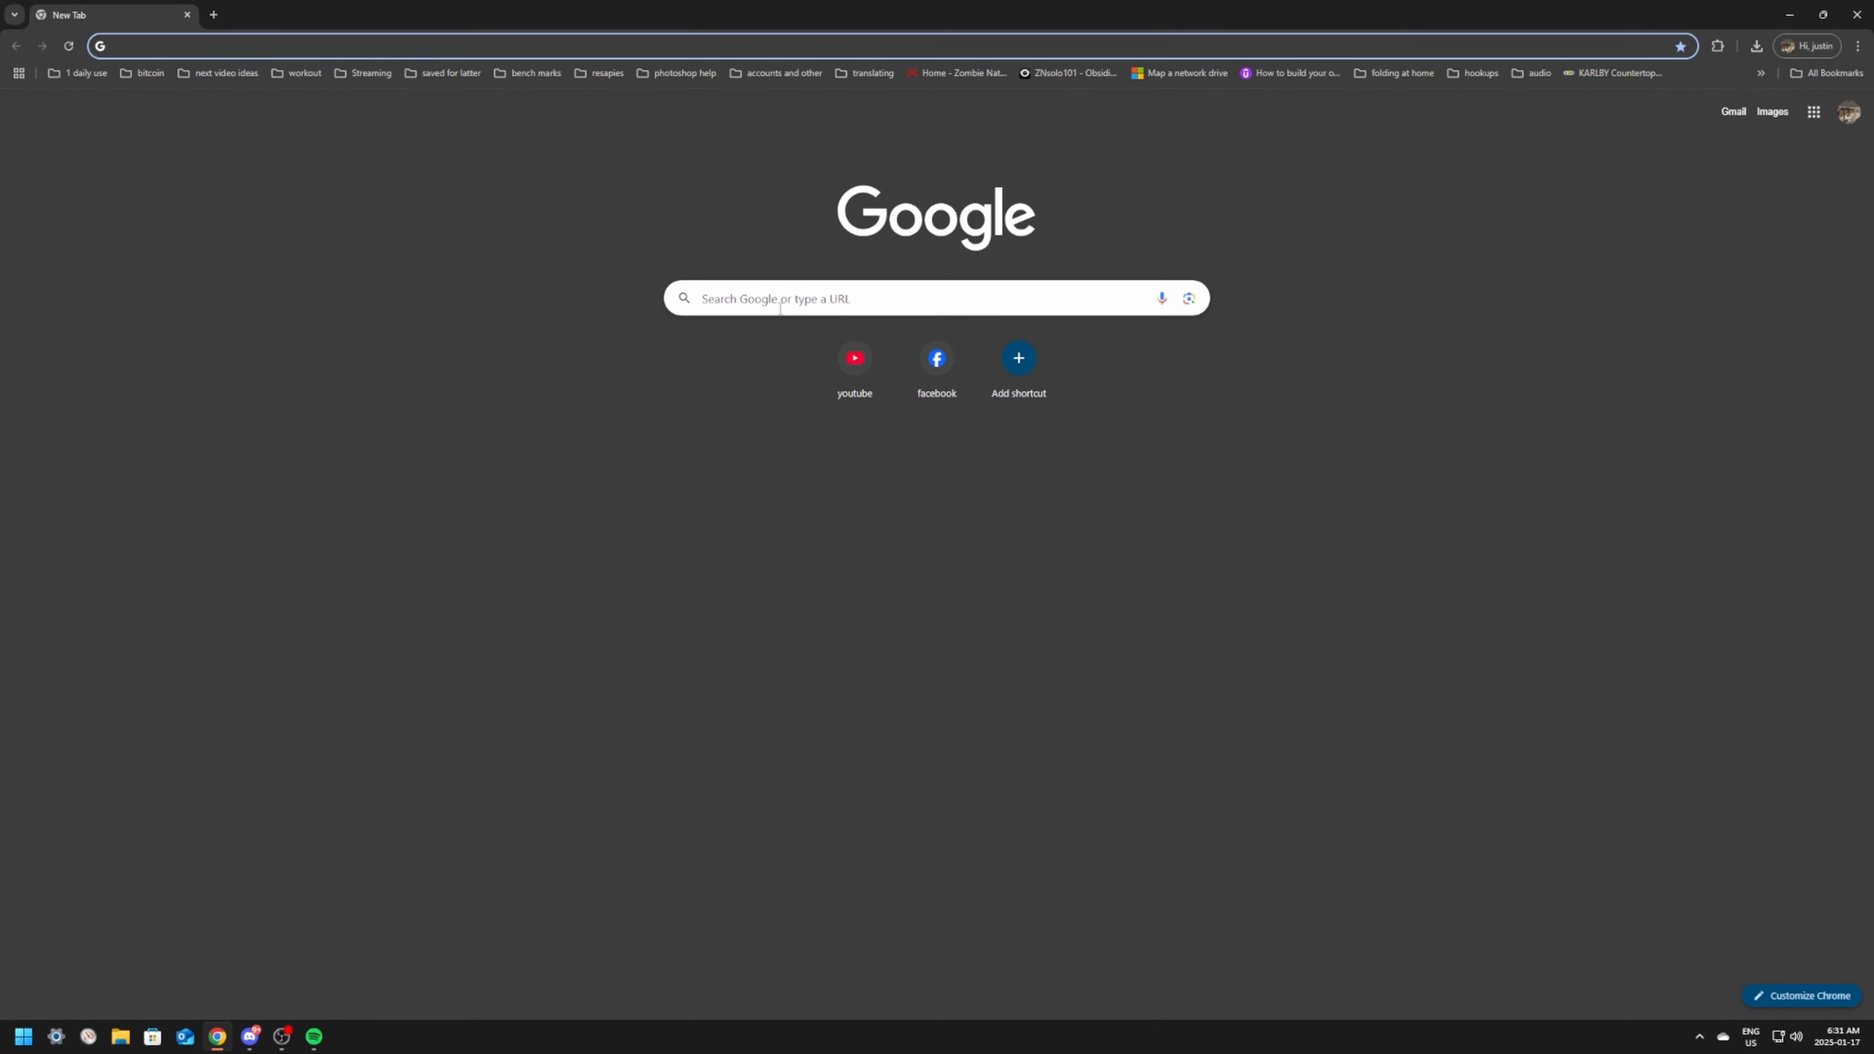
pyautogui.click(780, 309)
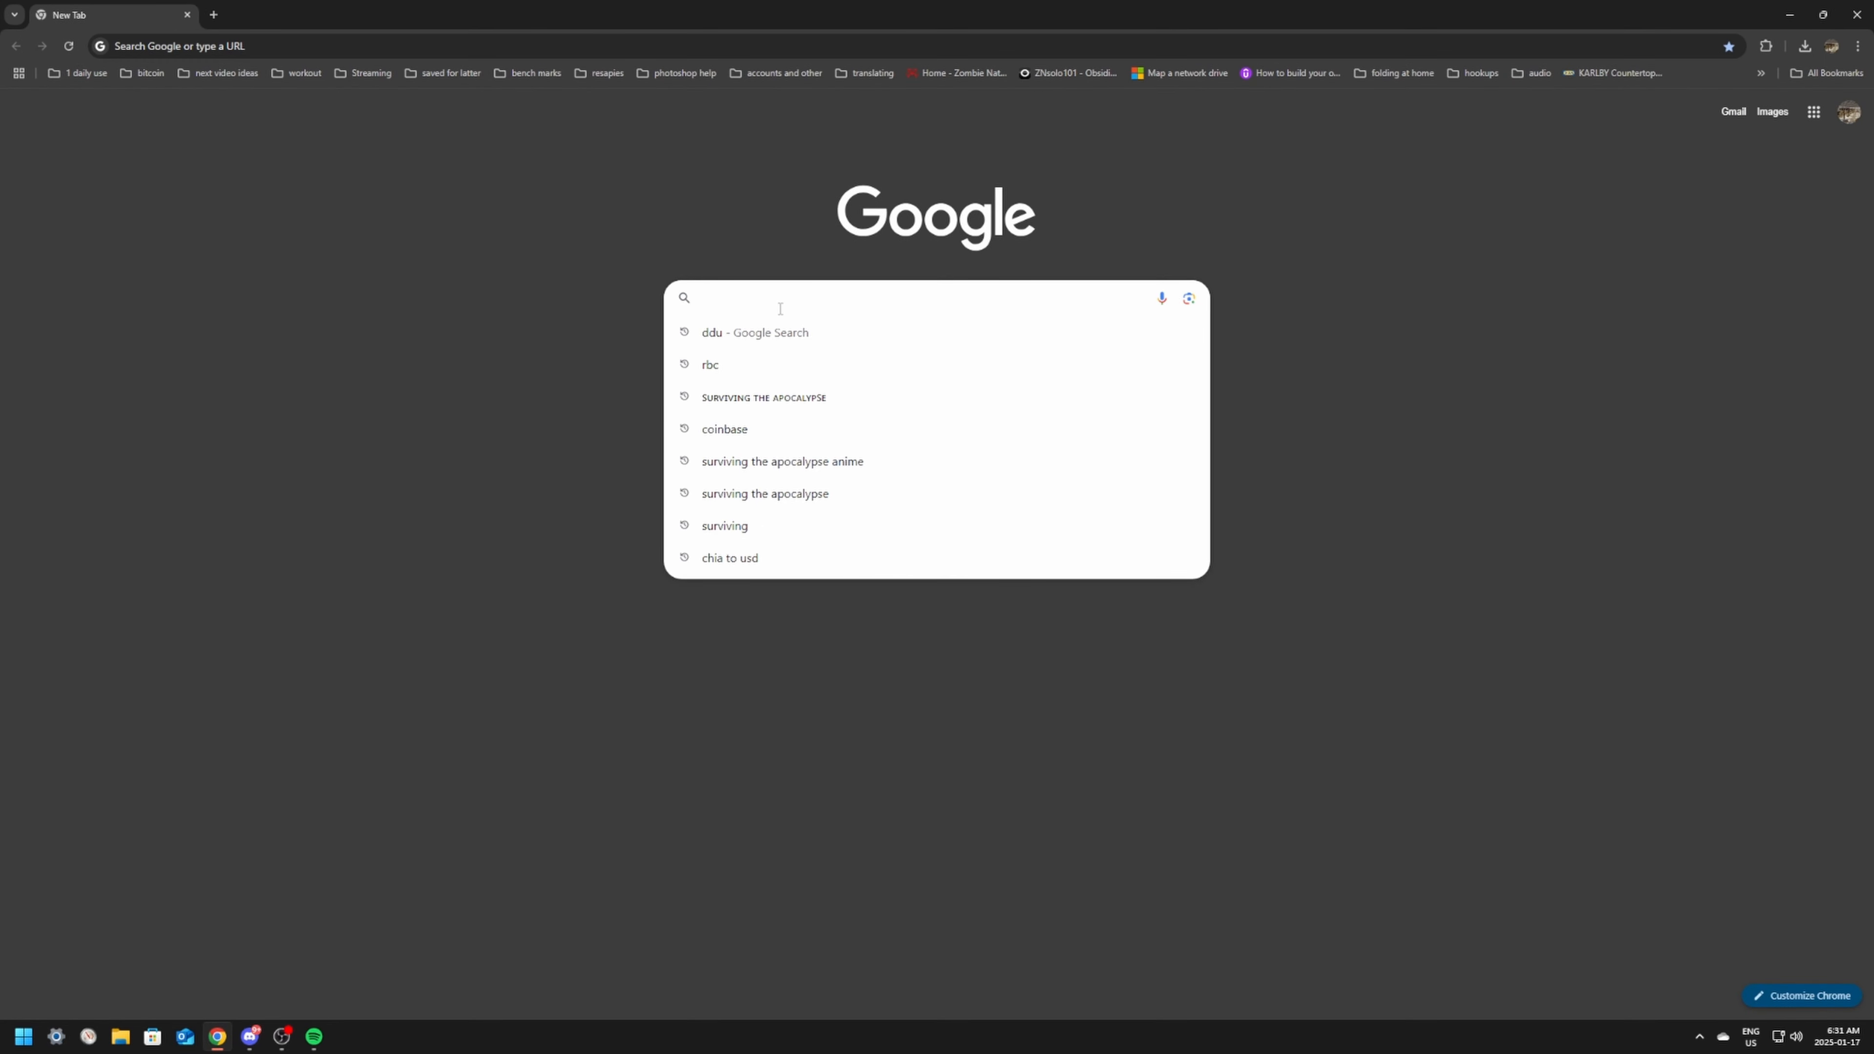
pyautogui.write('nvidia')
pyautogui.press('Return')
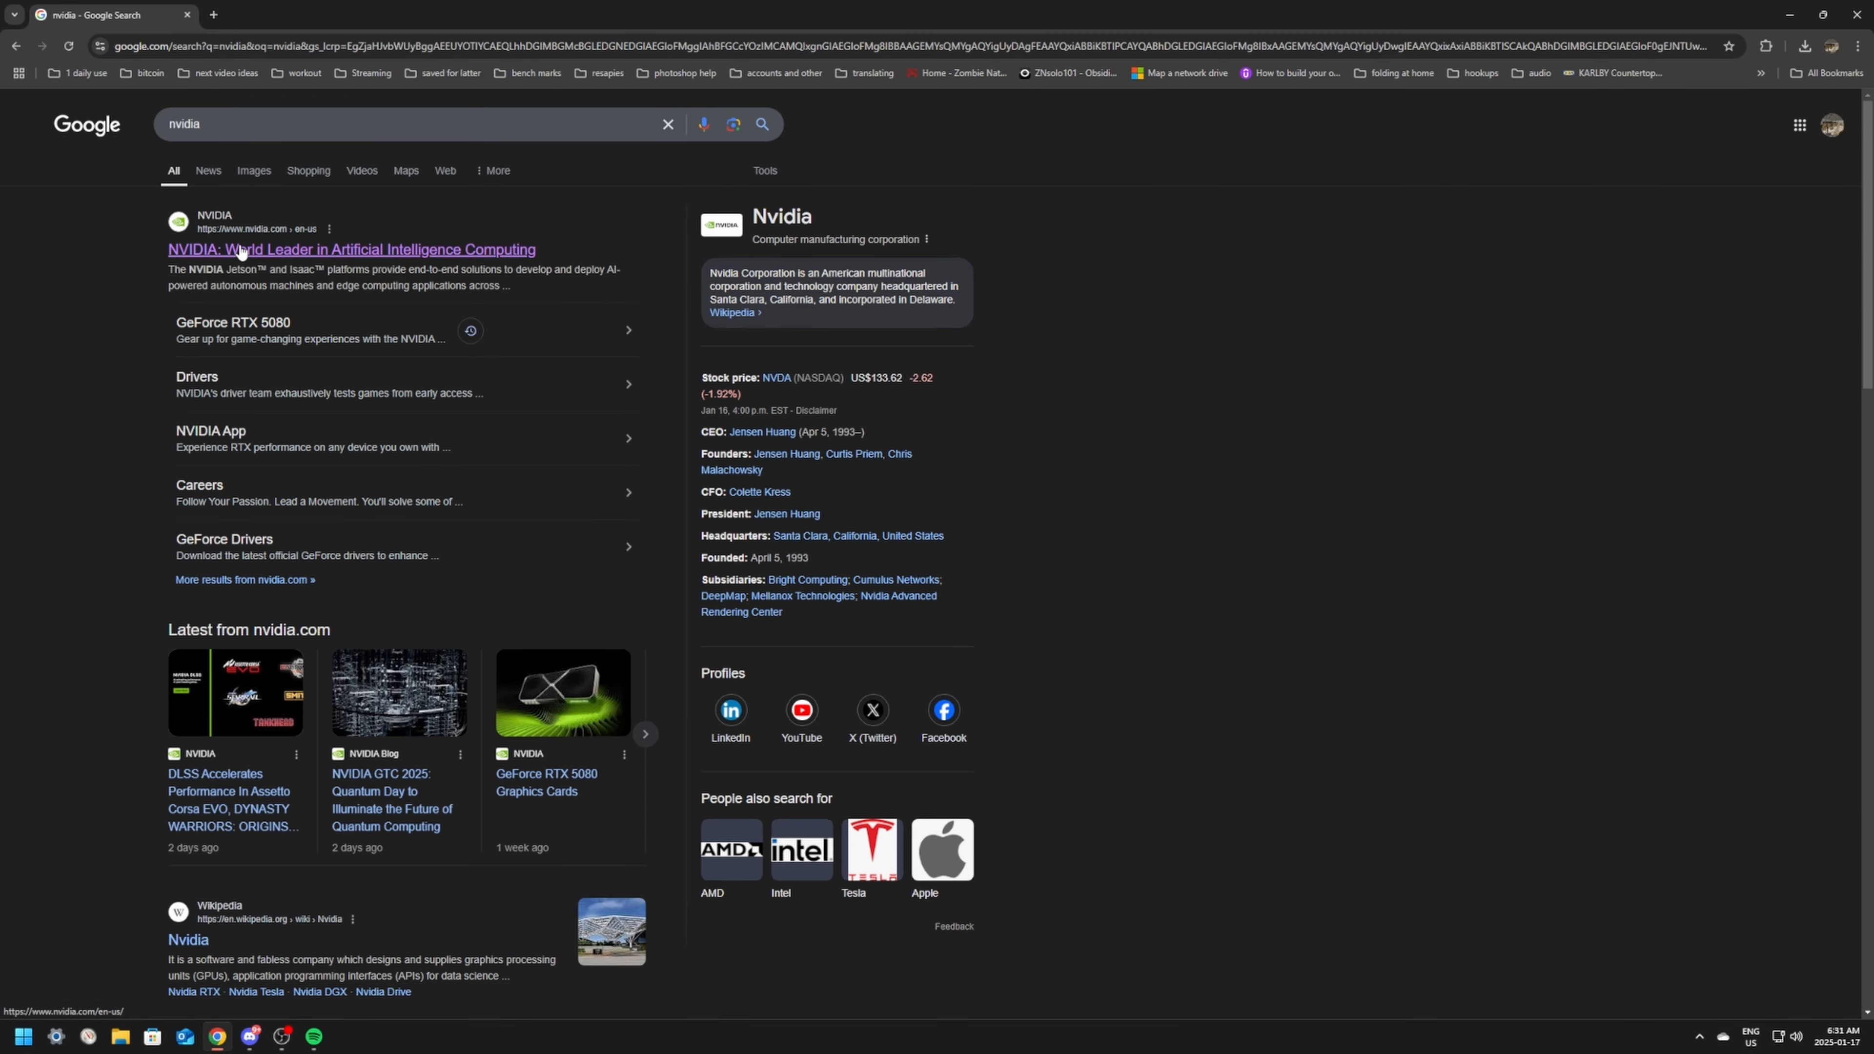
pyautogui.click(239, 251)
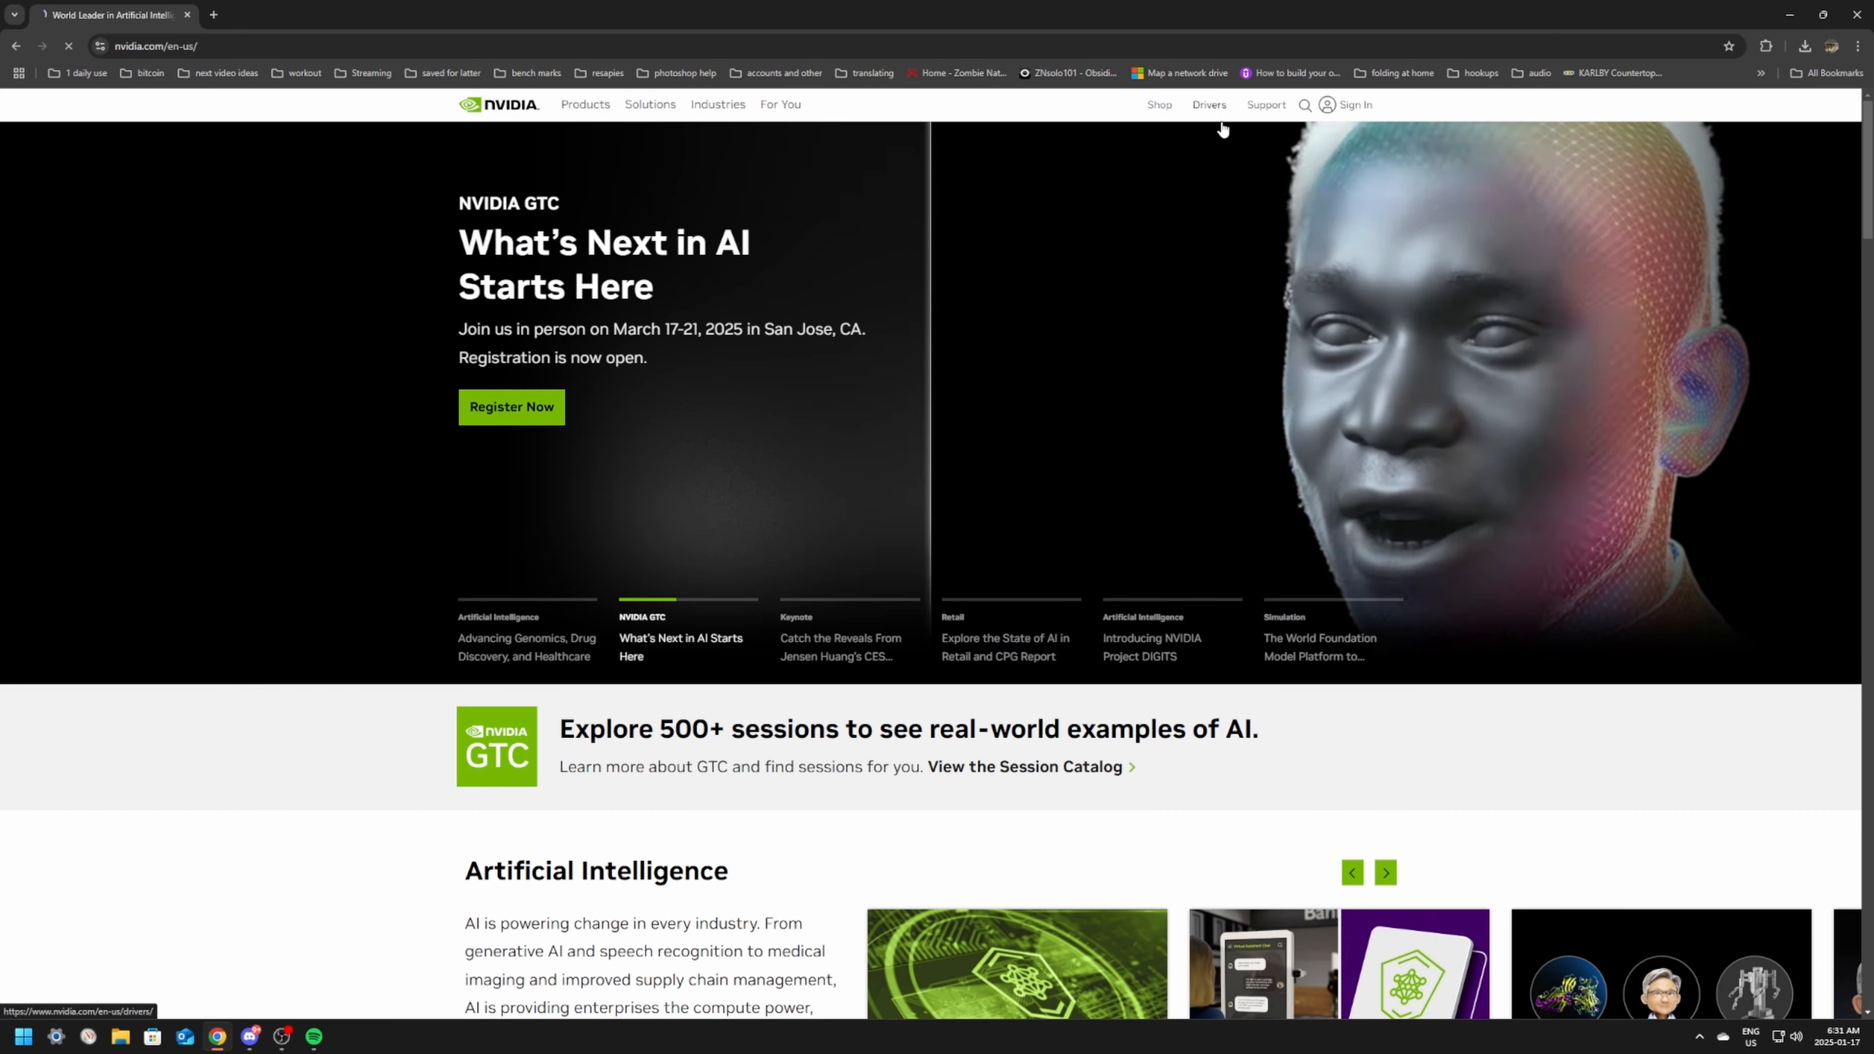
pyautogui.click(1209, 105)
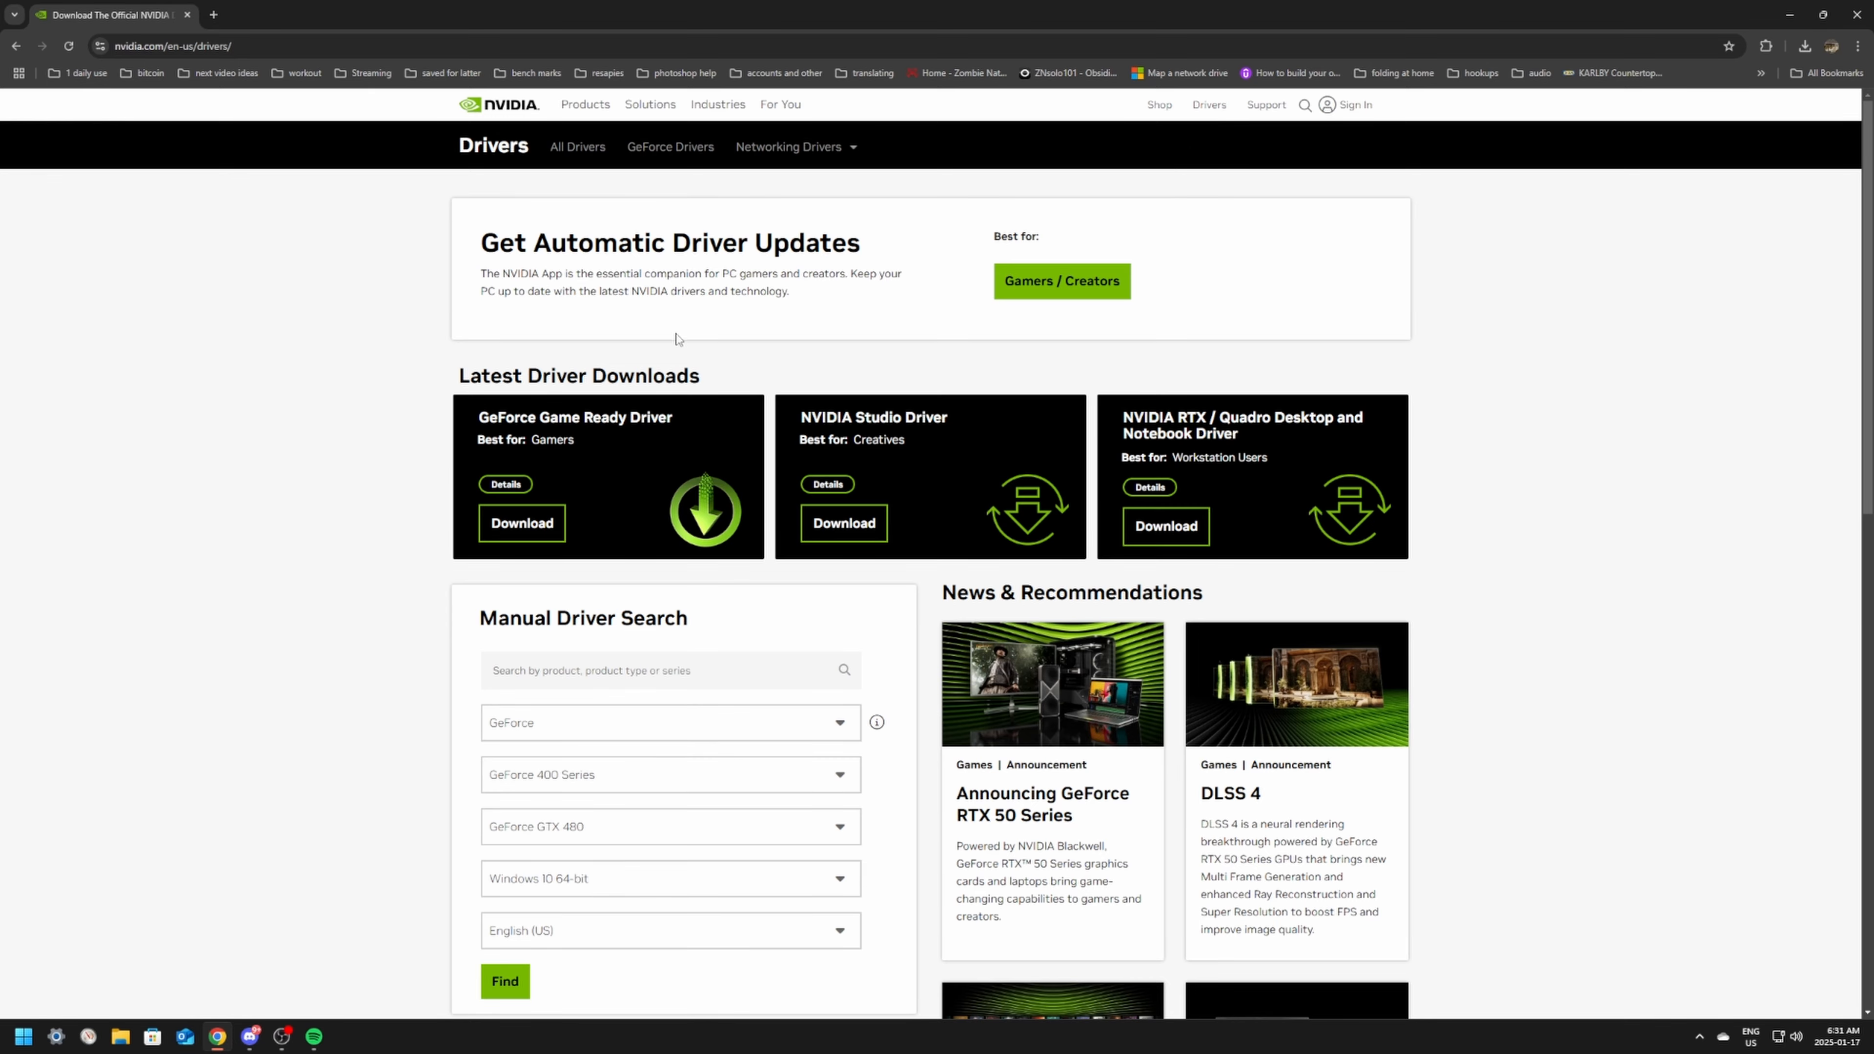
# Step: Run a manual driver search for the GeForce RTX 30 Series, GeForce RTX 3080 Ti, on Windows 11
pyautogui.scroll(-2, 582, 402)
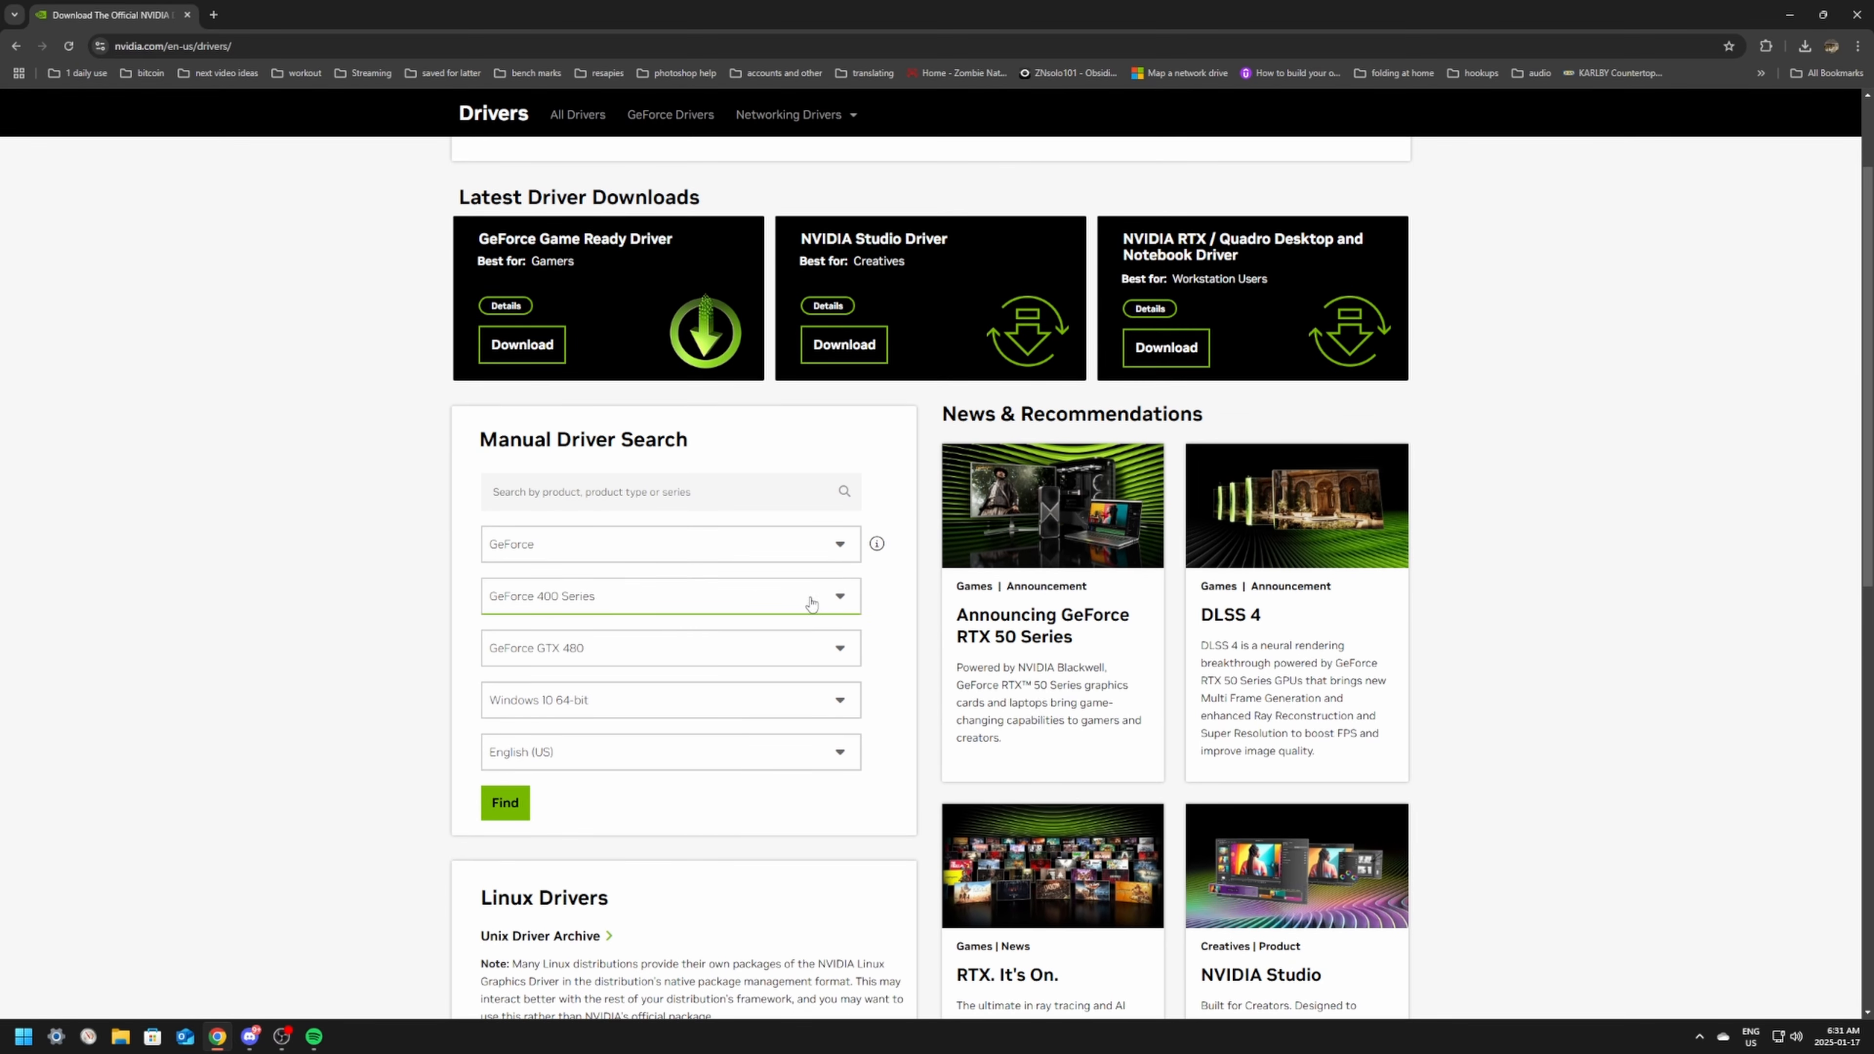
pyautogui.click(820, 604)
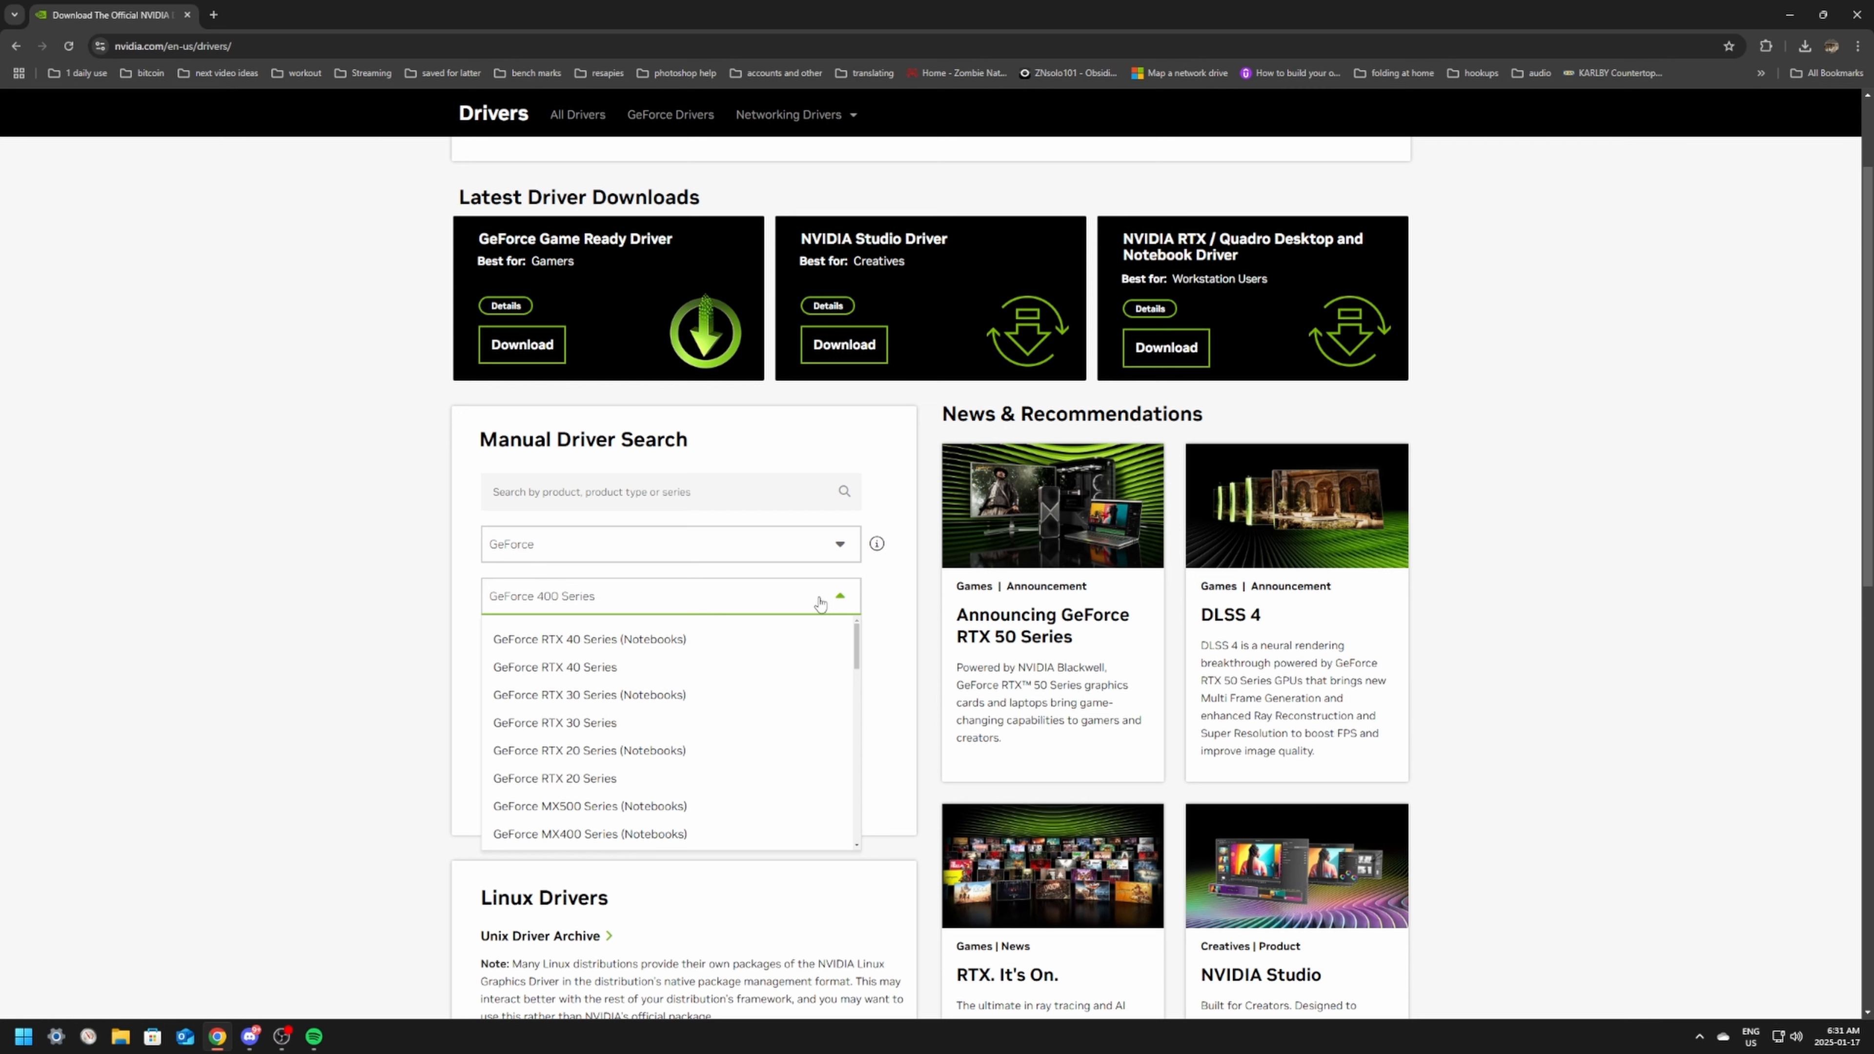
pyautogui.click(608, 727)
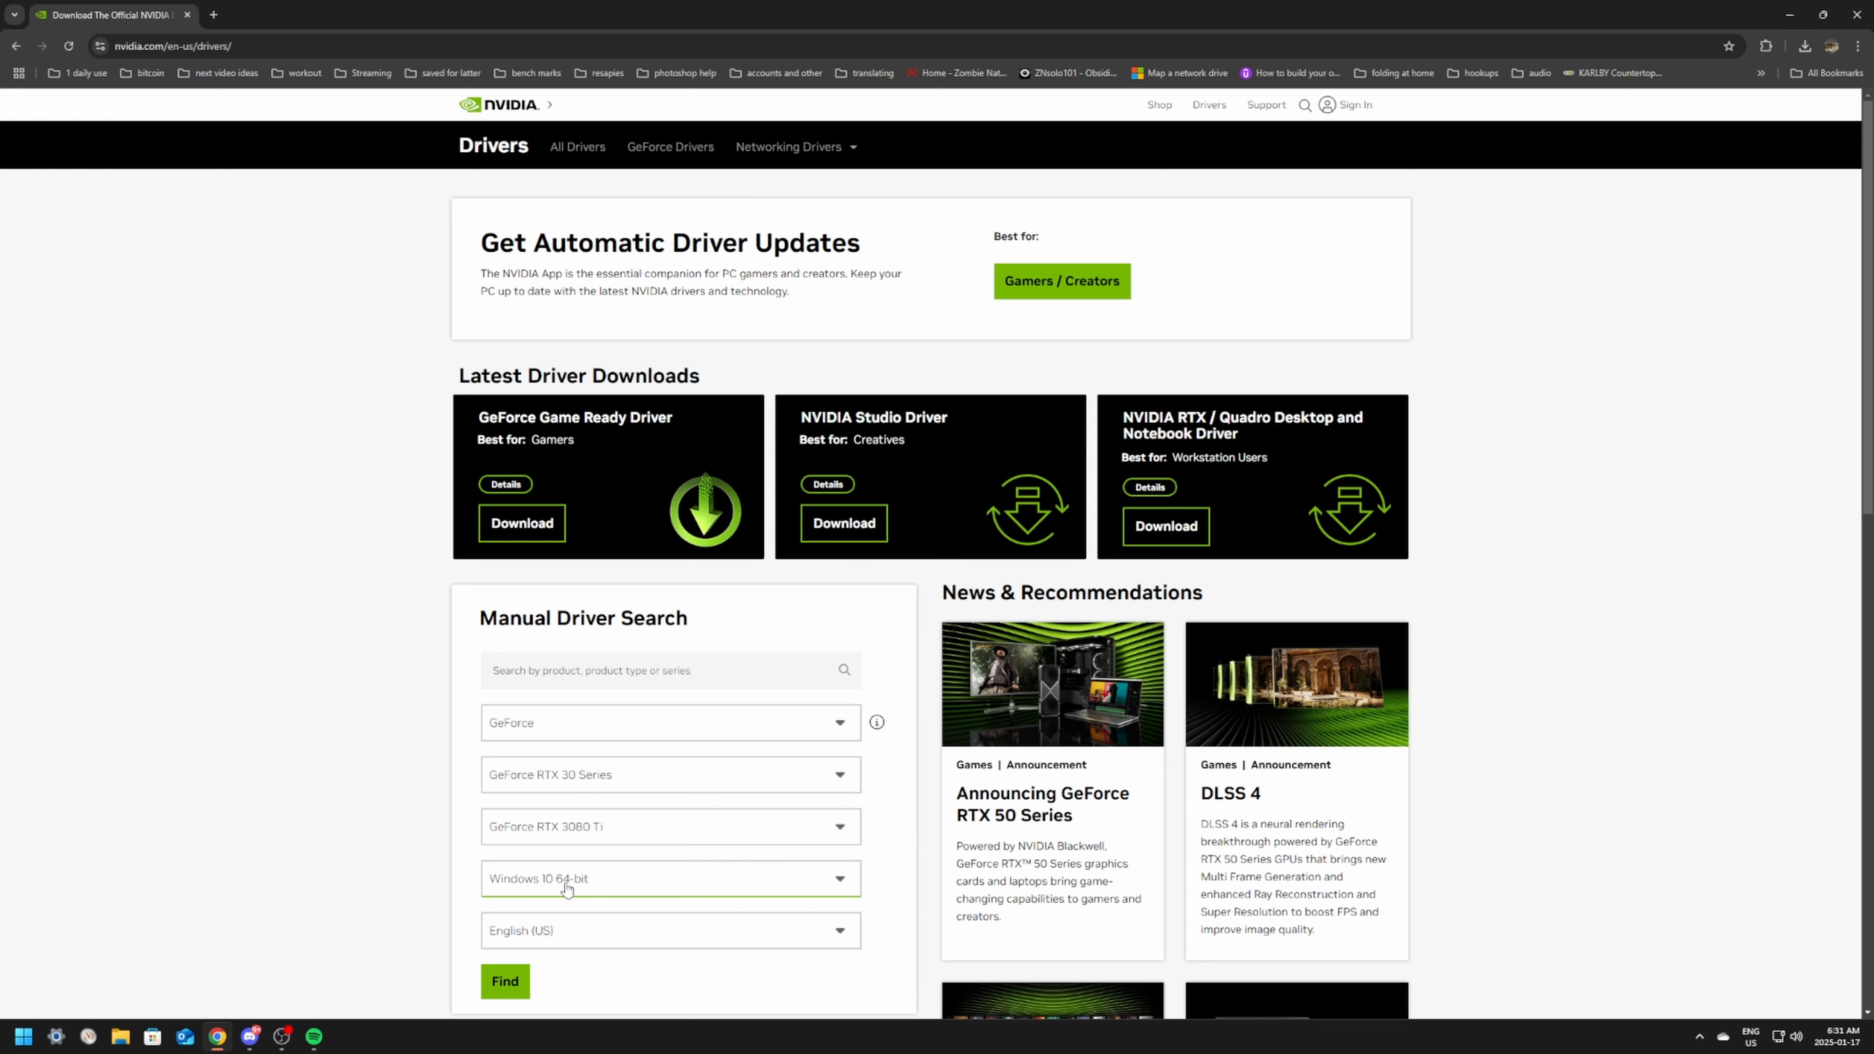
pyautogui.click(615, 886)
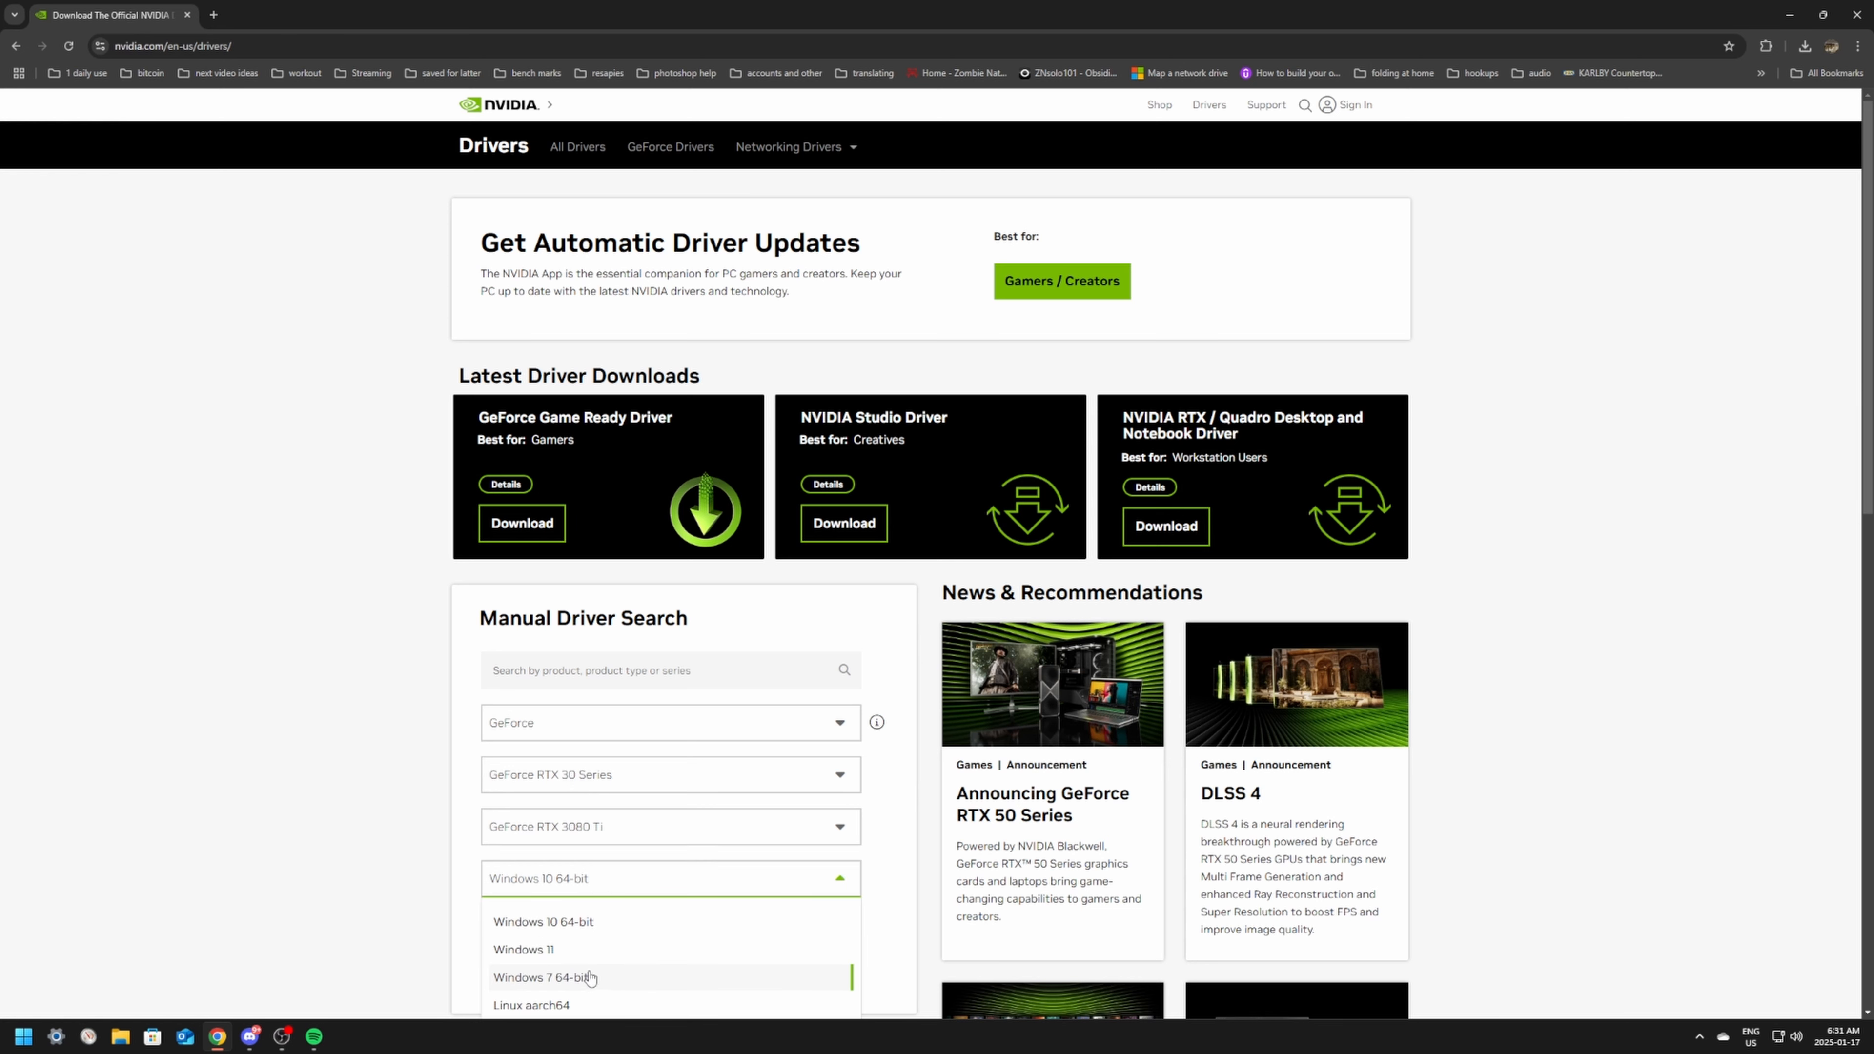
pyautogui.click(594, 951)
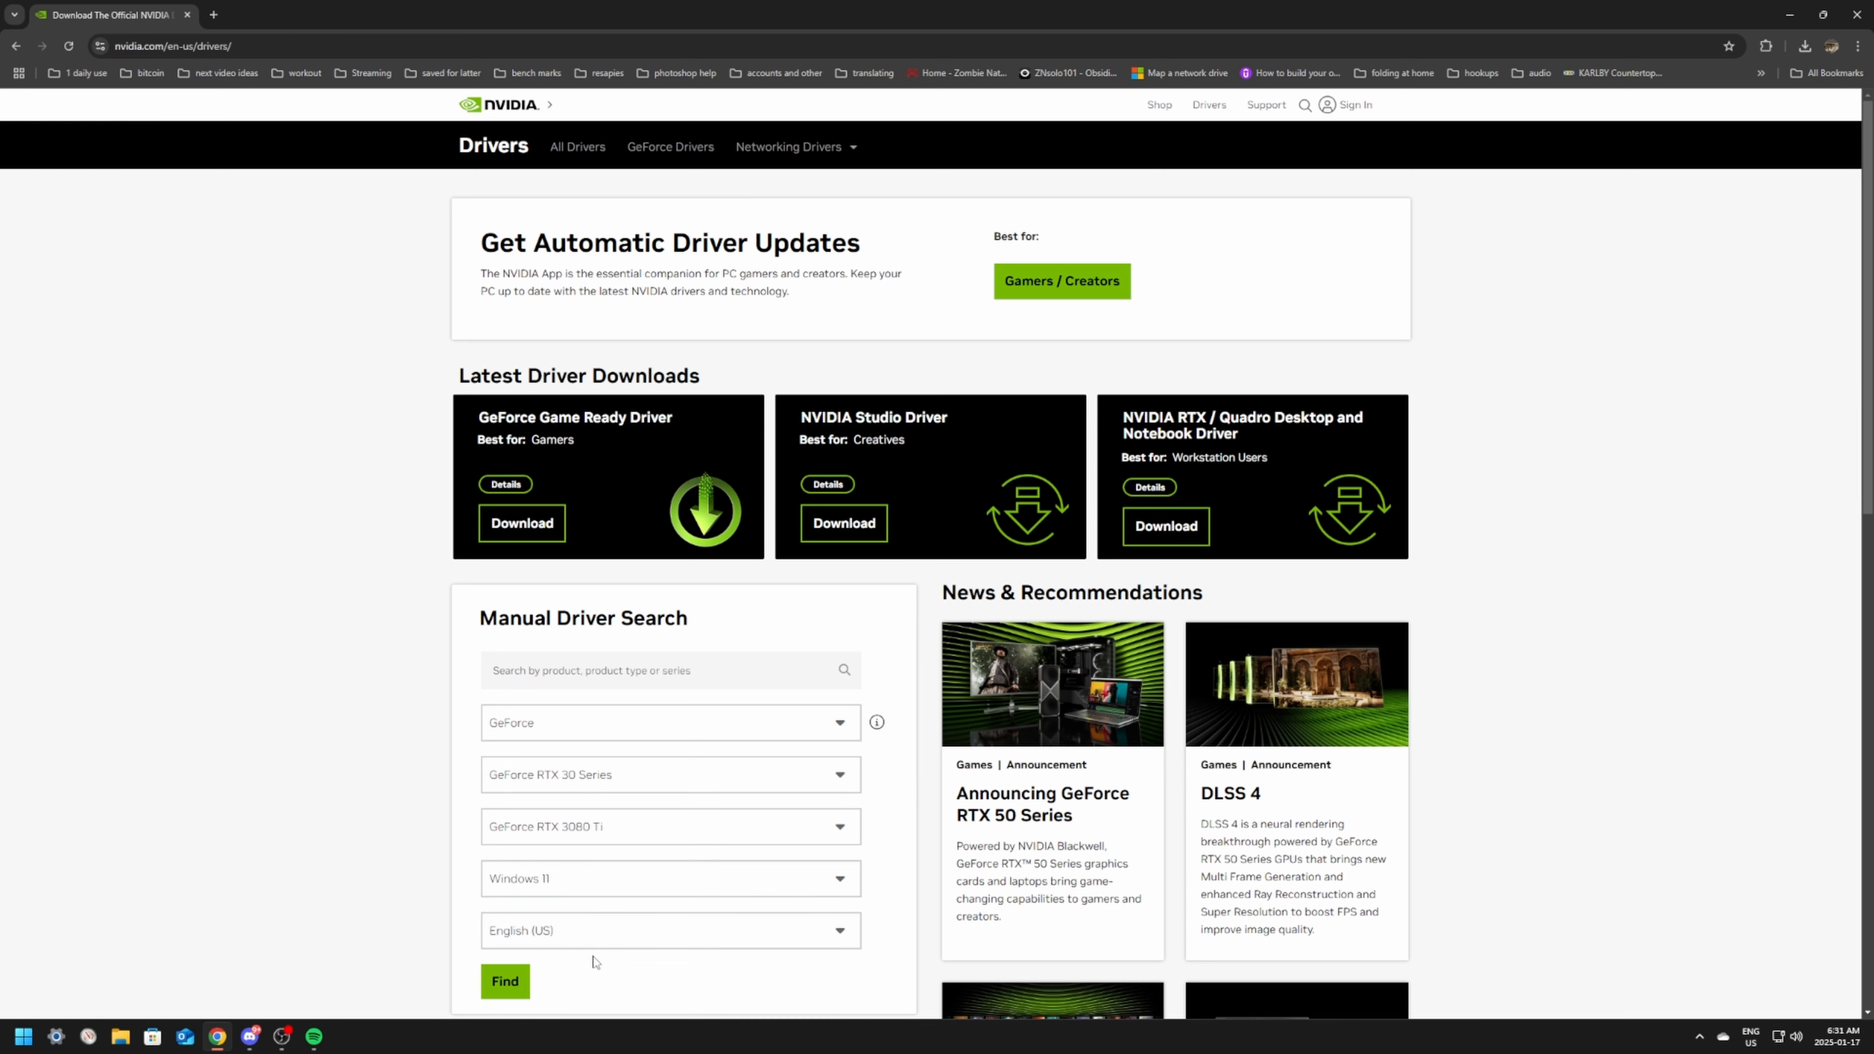
pyautogui.click(505, 982)
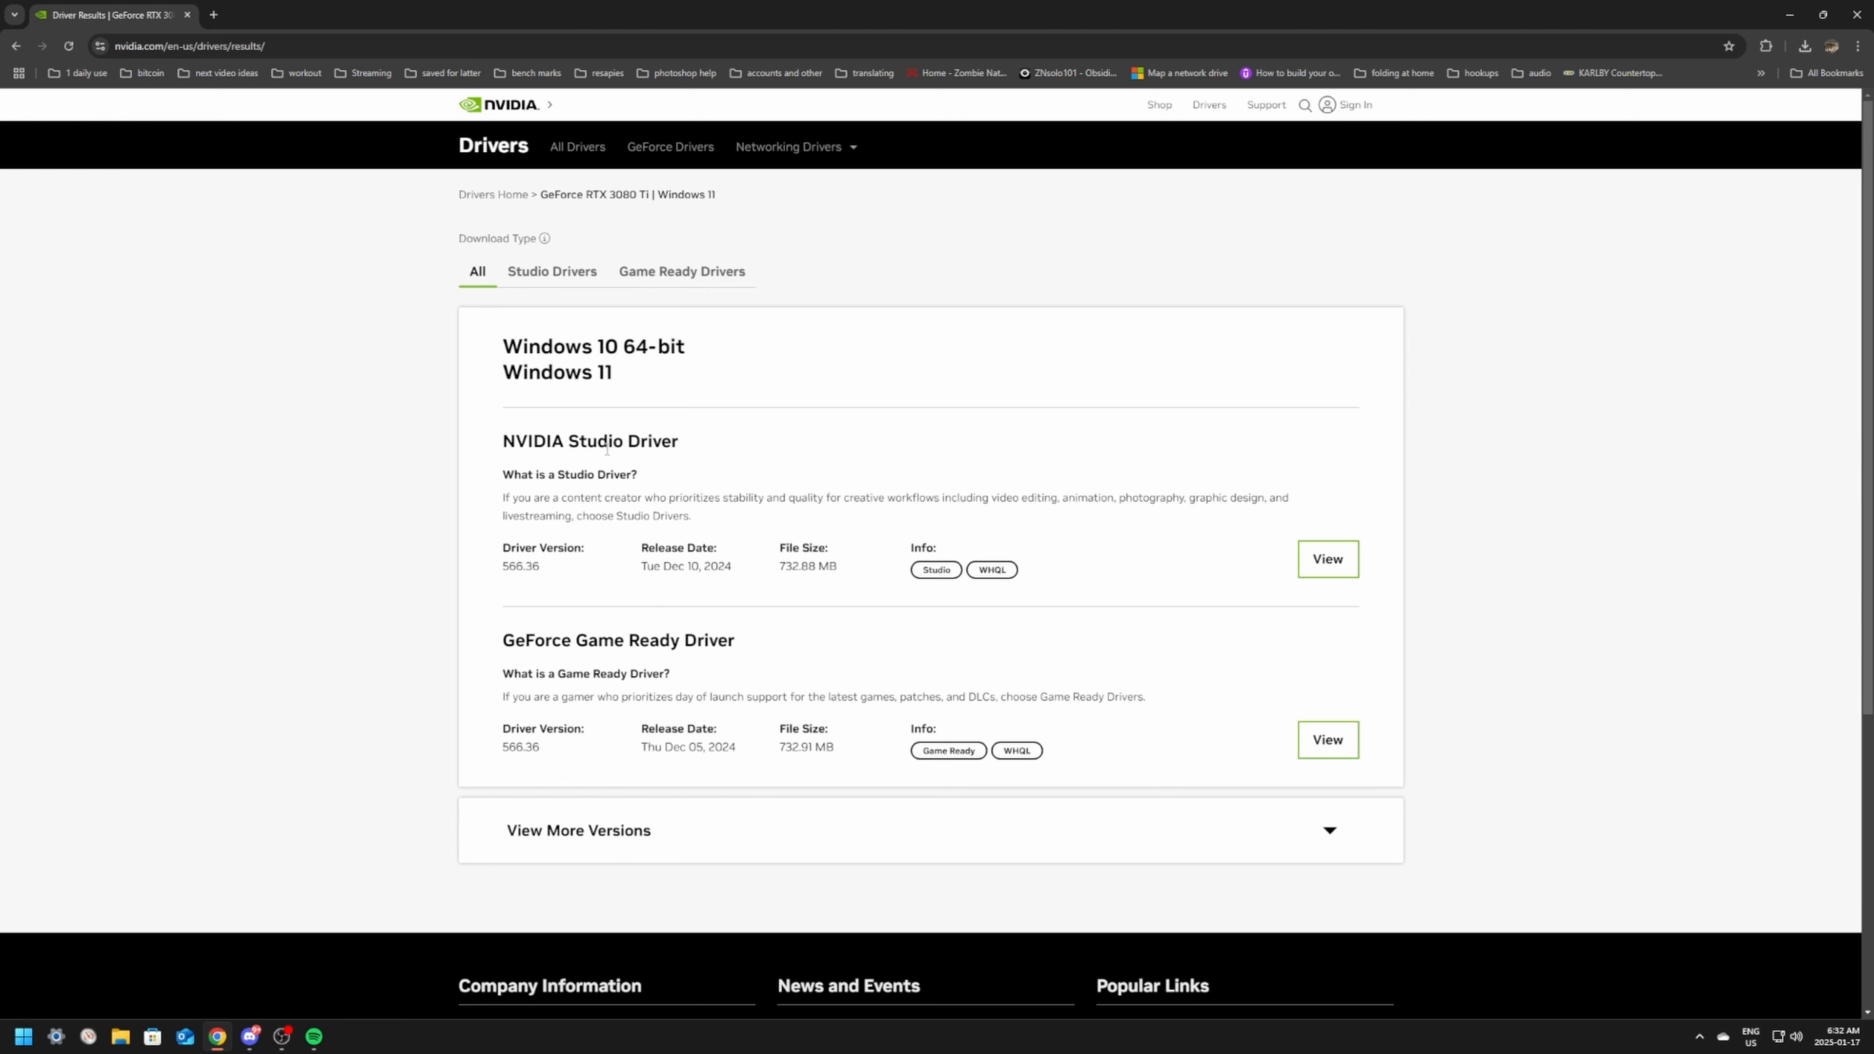
# Step: Open the details of the GeForce Game Ready Driver and download the NVIDIA App for automatic driver updates
pyautogui.moveTo(500, 648); pyautogui.dragTo(761, 647)
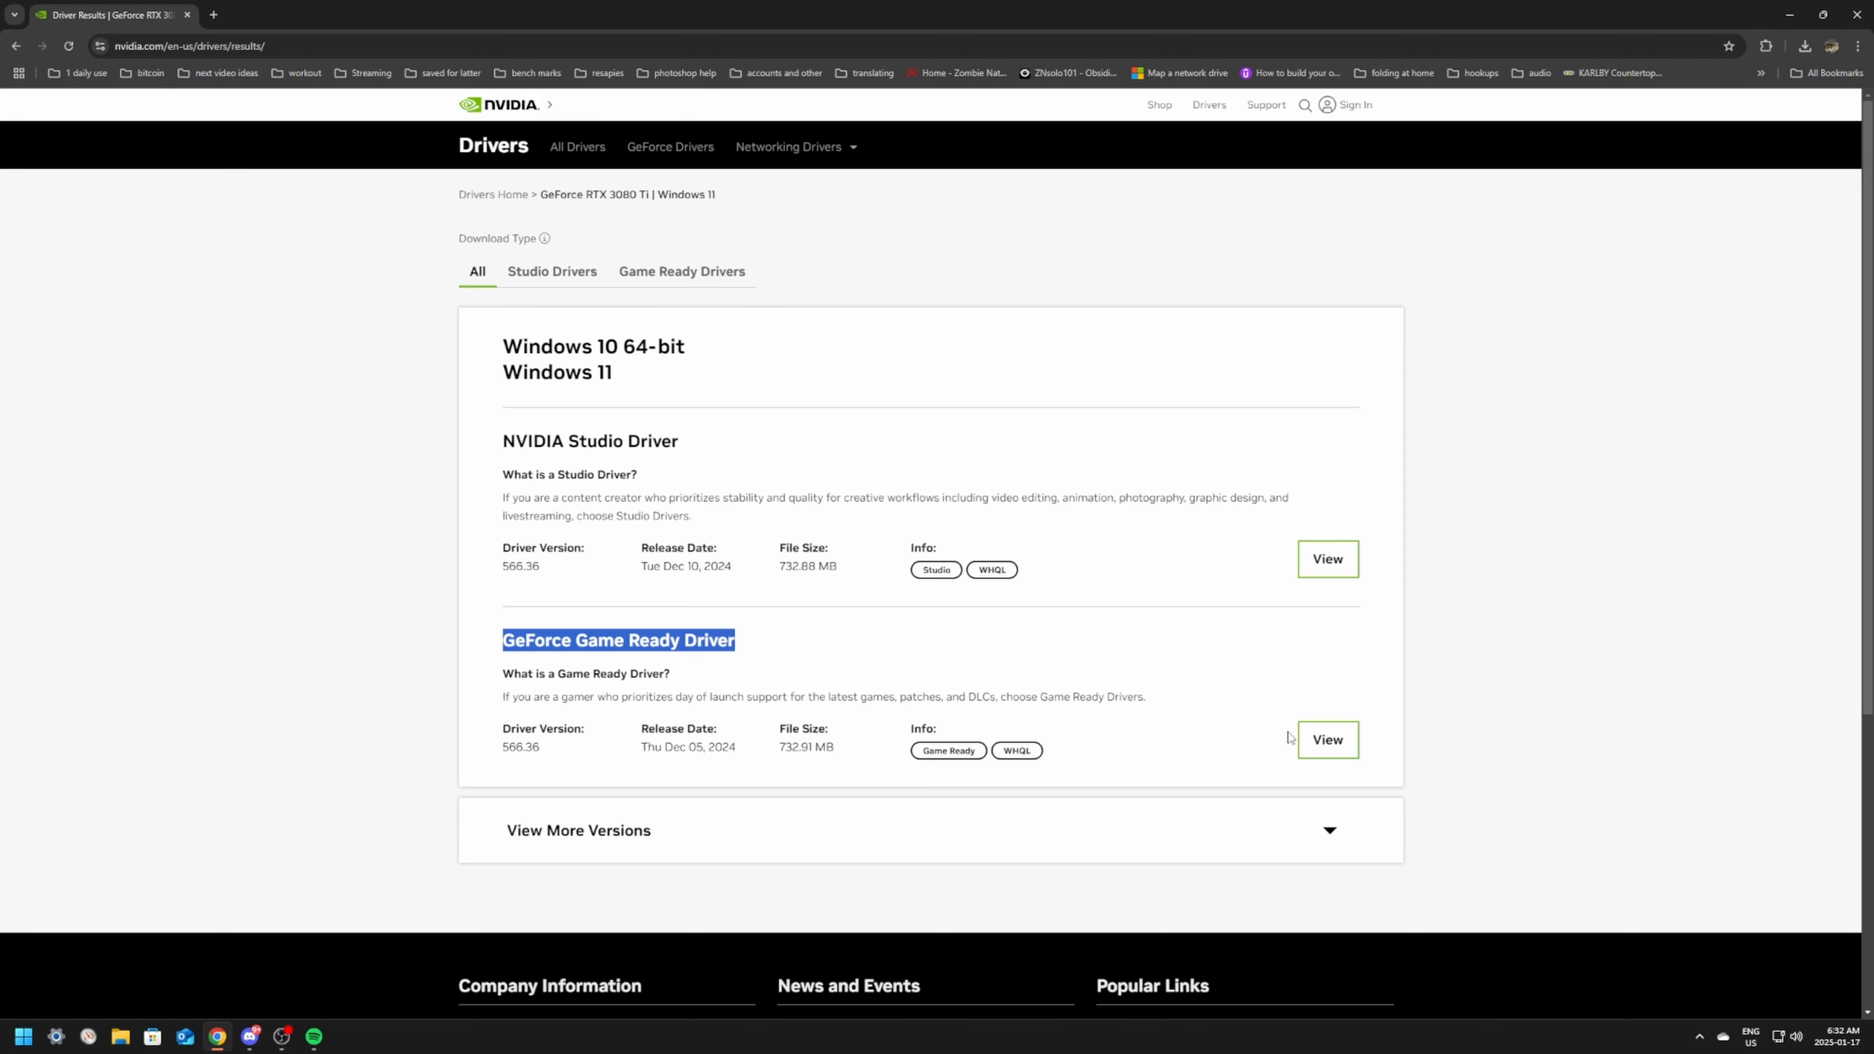
pyautogui.click(1326, 742)
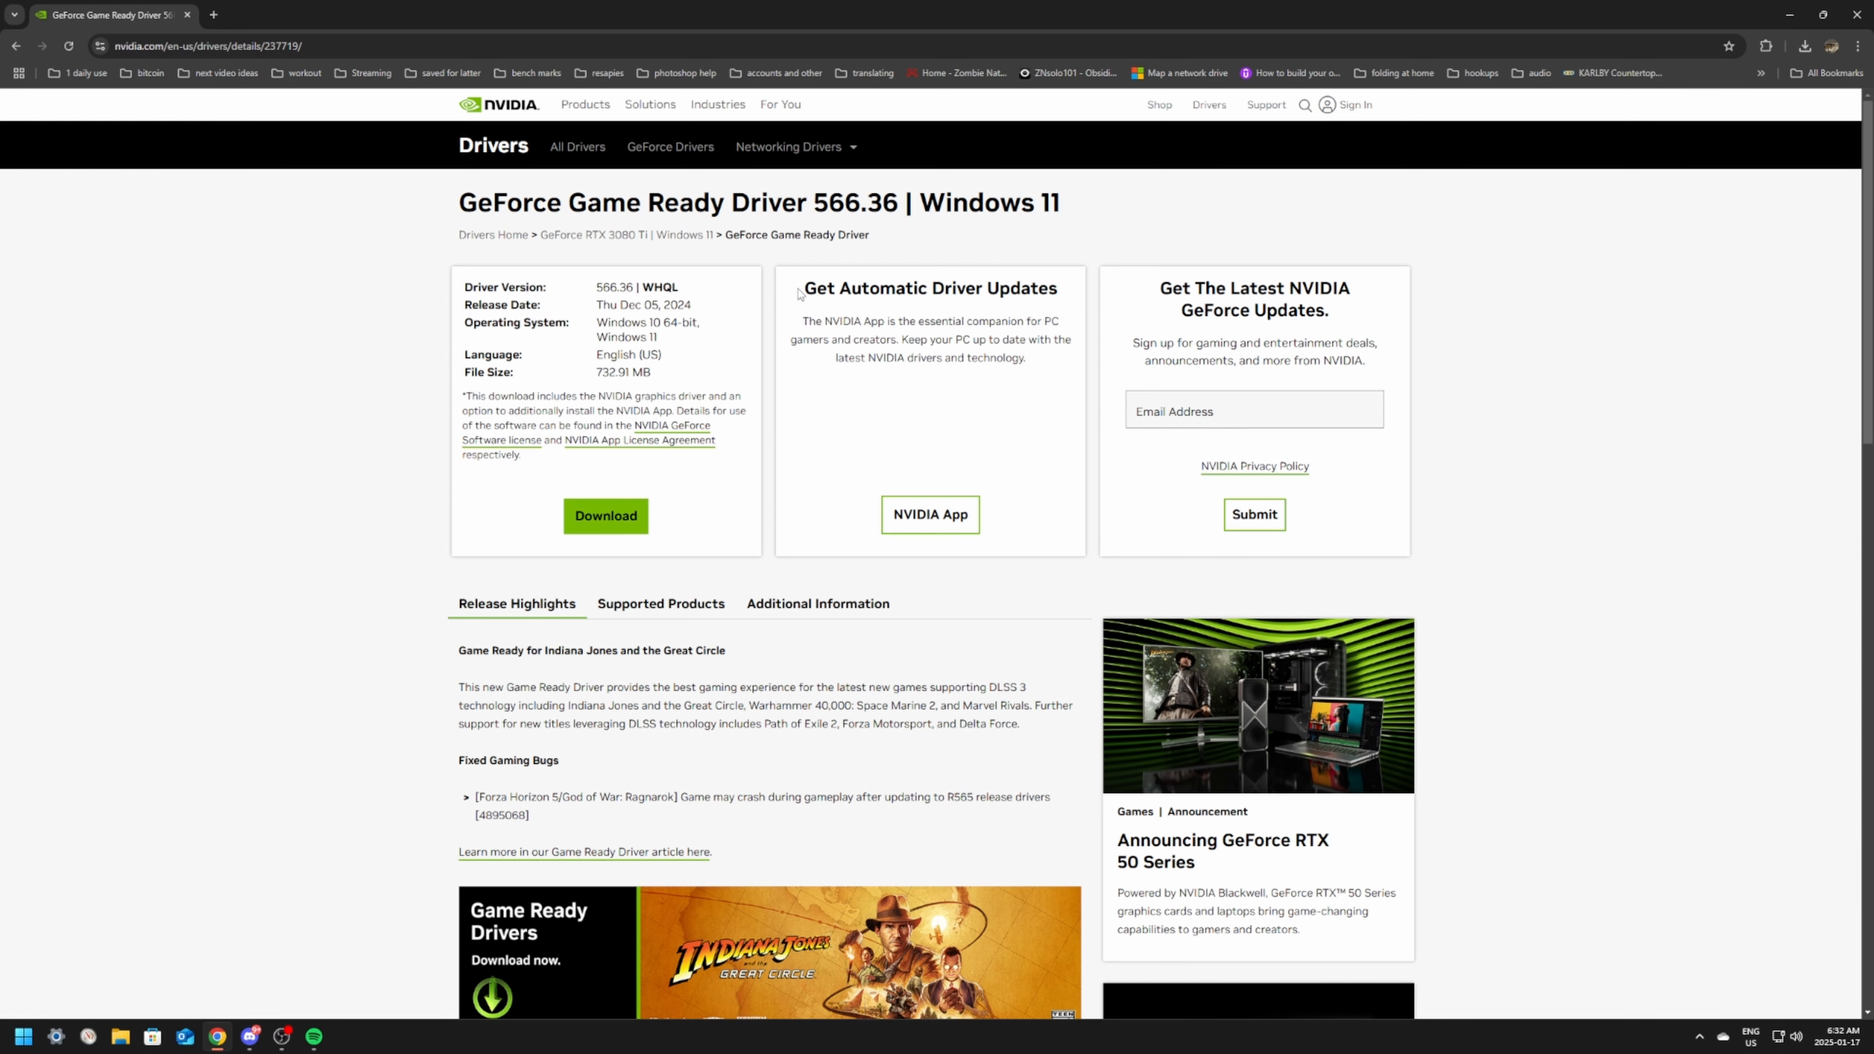
pyautogui.moveTo(799, 293); pyautogui.dragTo(1060, 289)
pyautogui.click(921, 521)
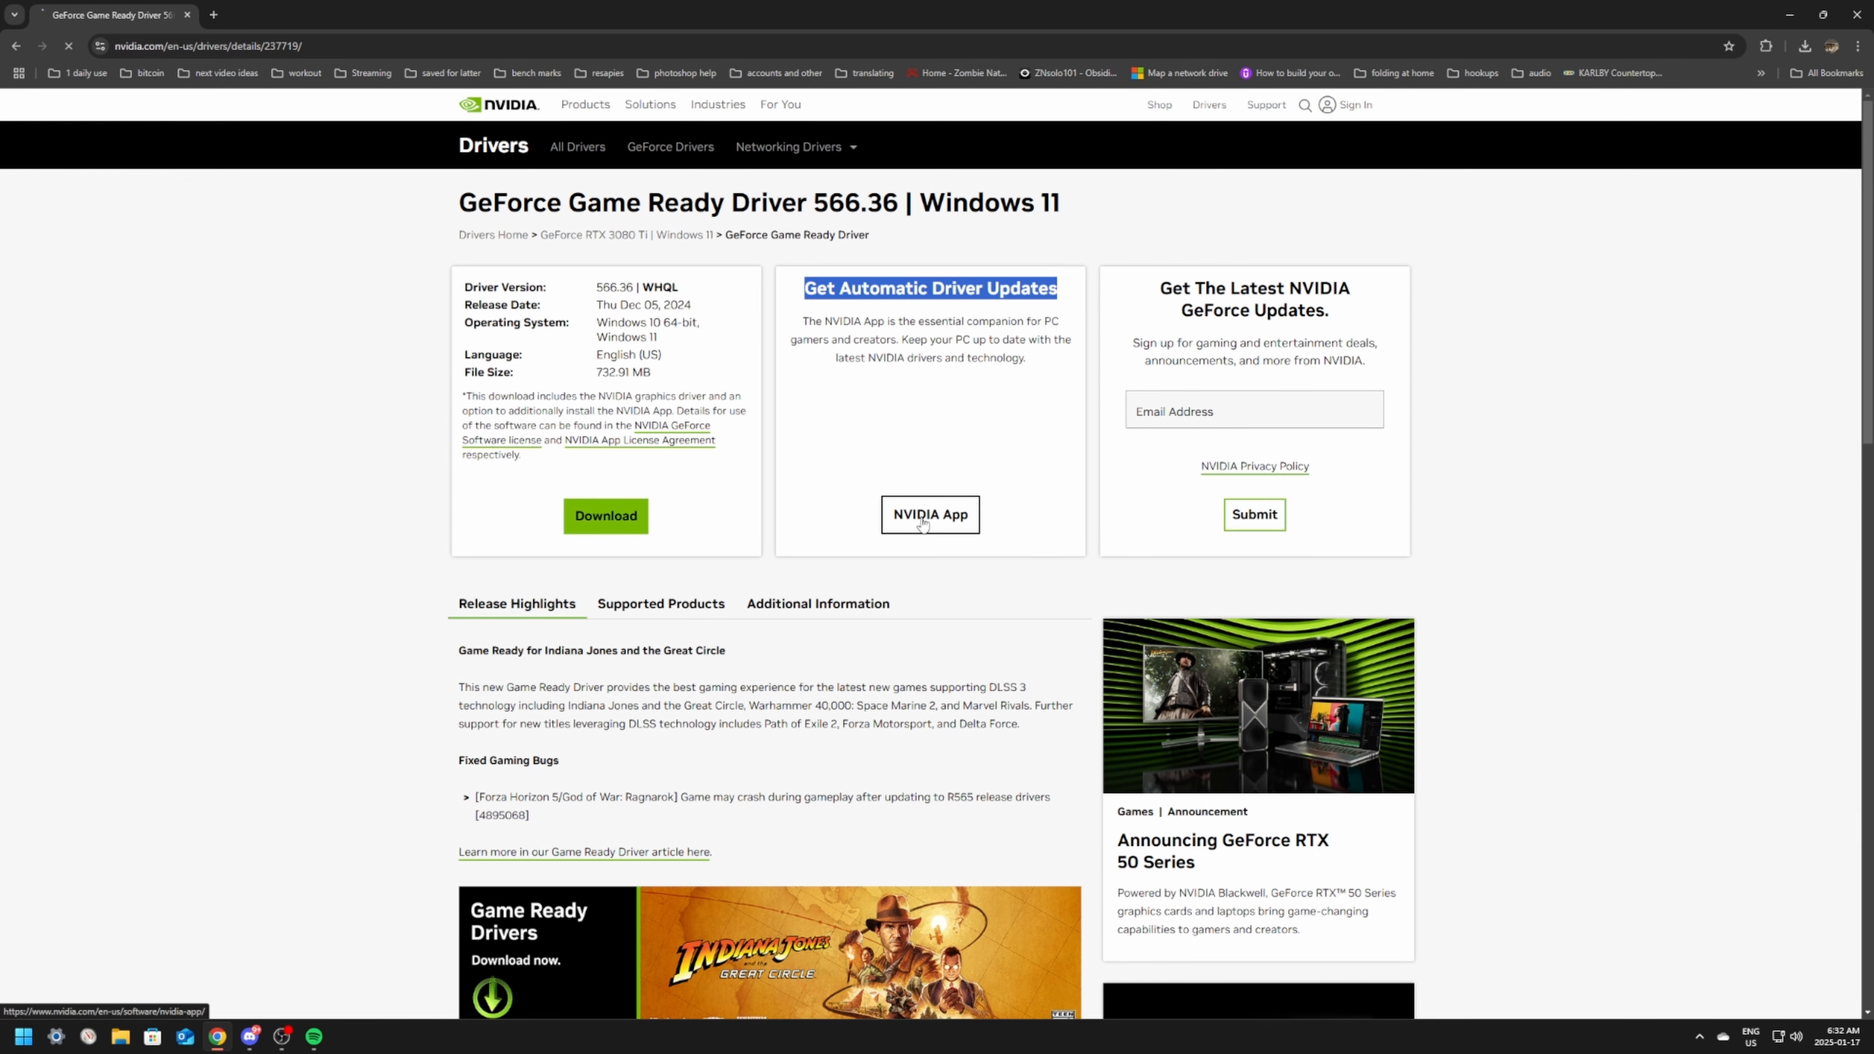
pyautogui.click(549, 446)
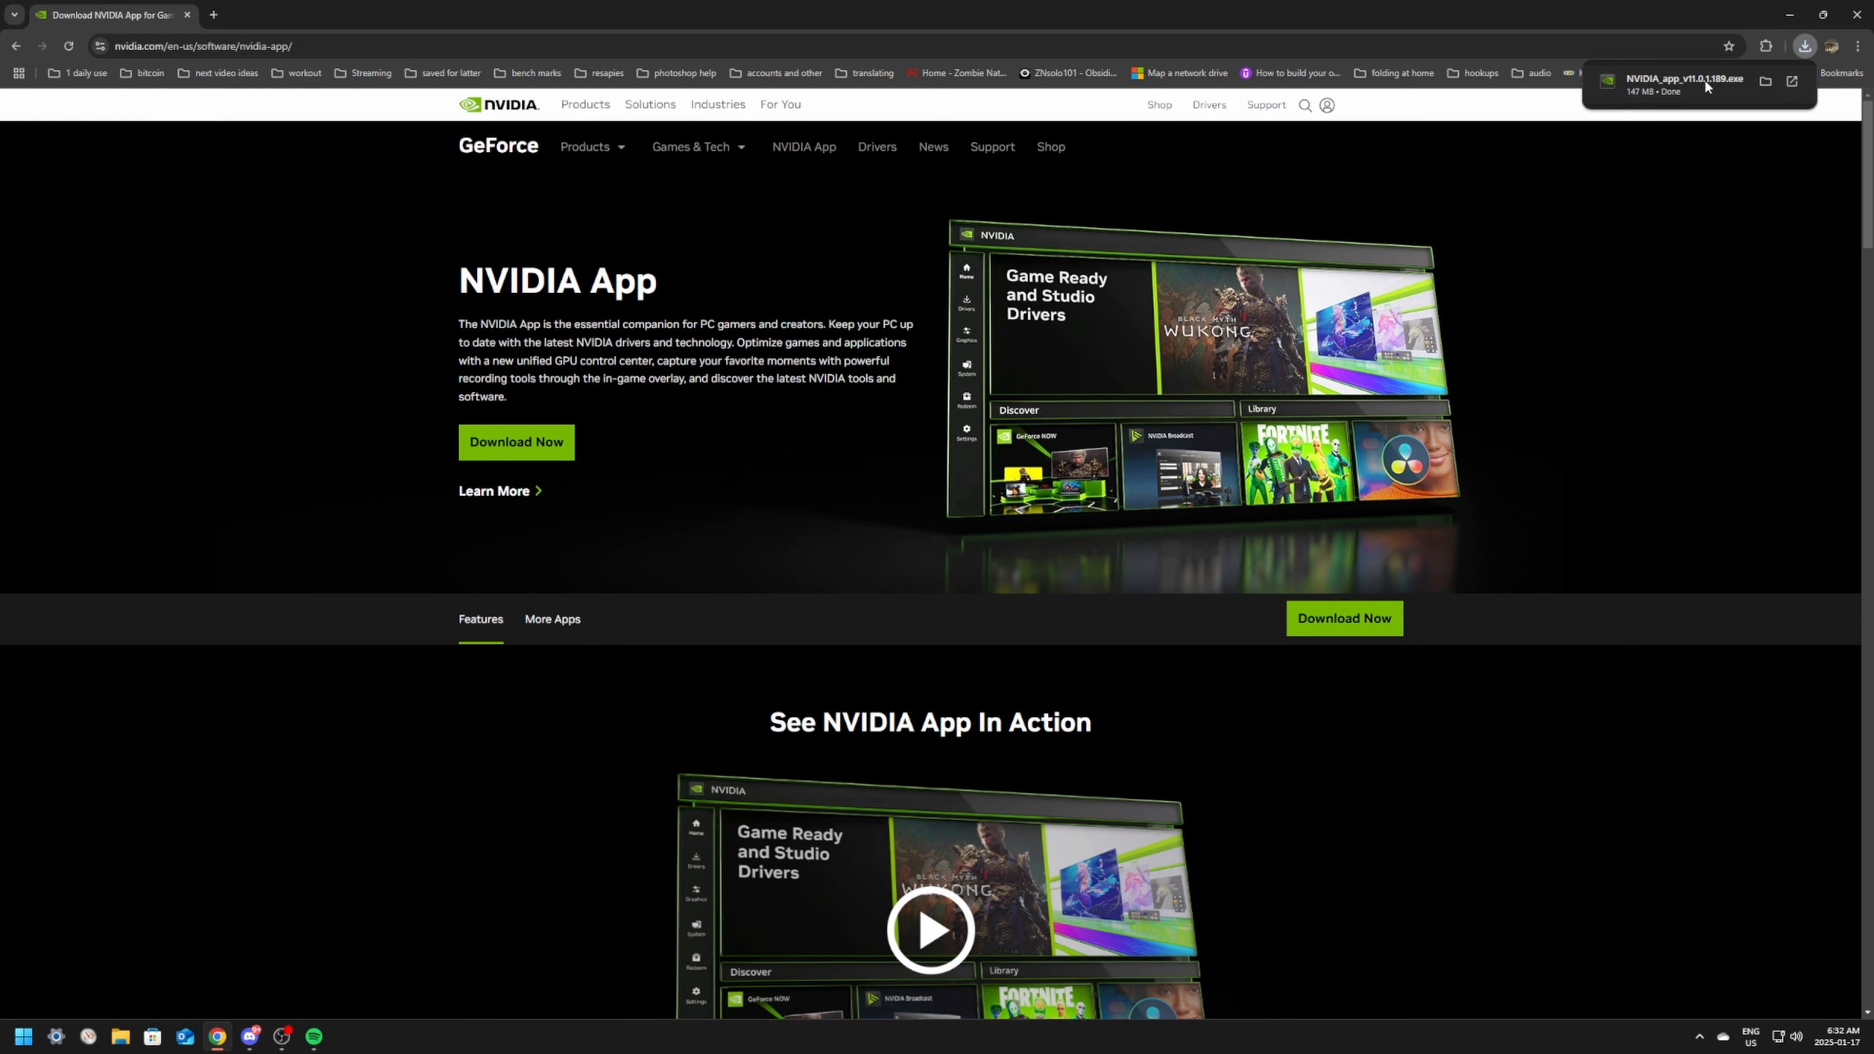
# Step: Run the downloaded NVIDIA App installer and accept the license agreement and privacy policy to install it
pyautogui.click(1736, 84)
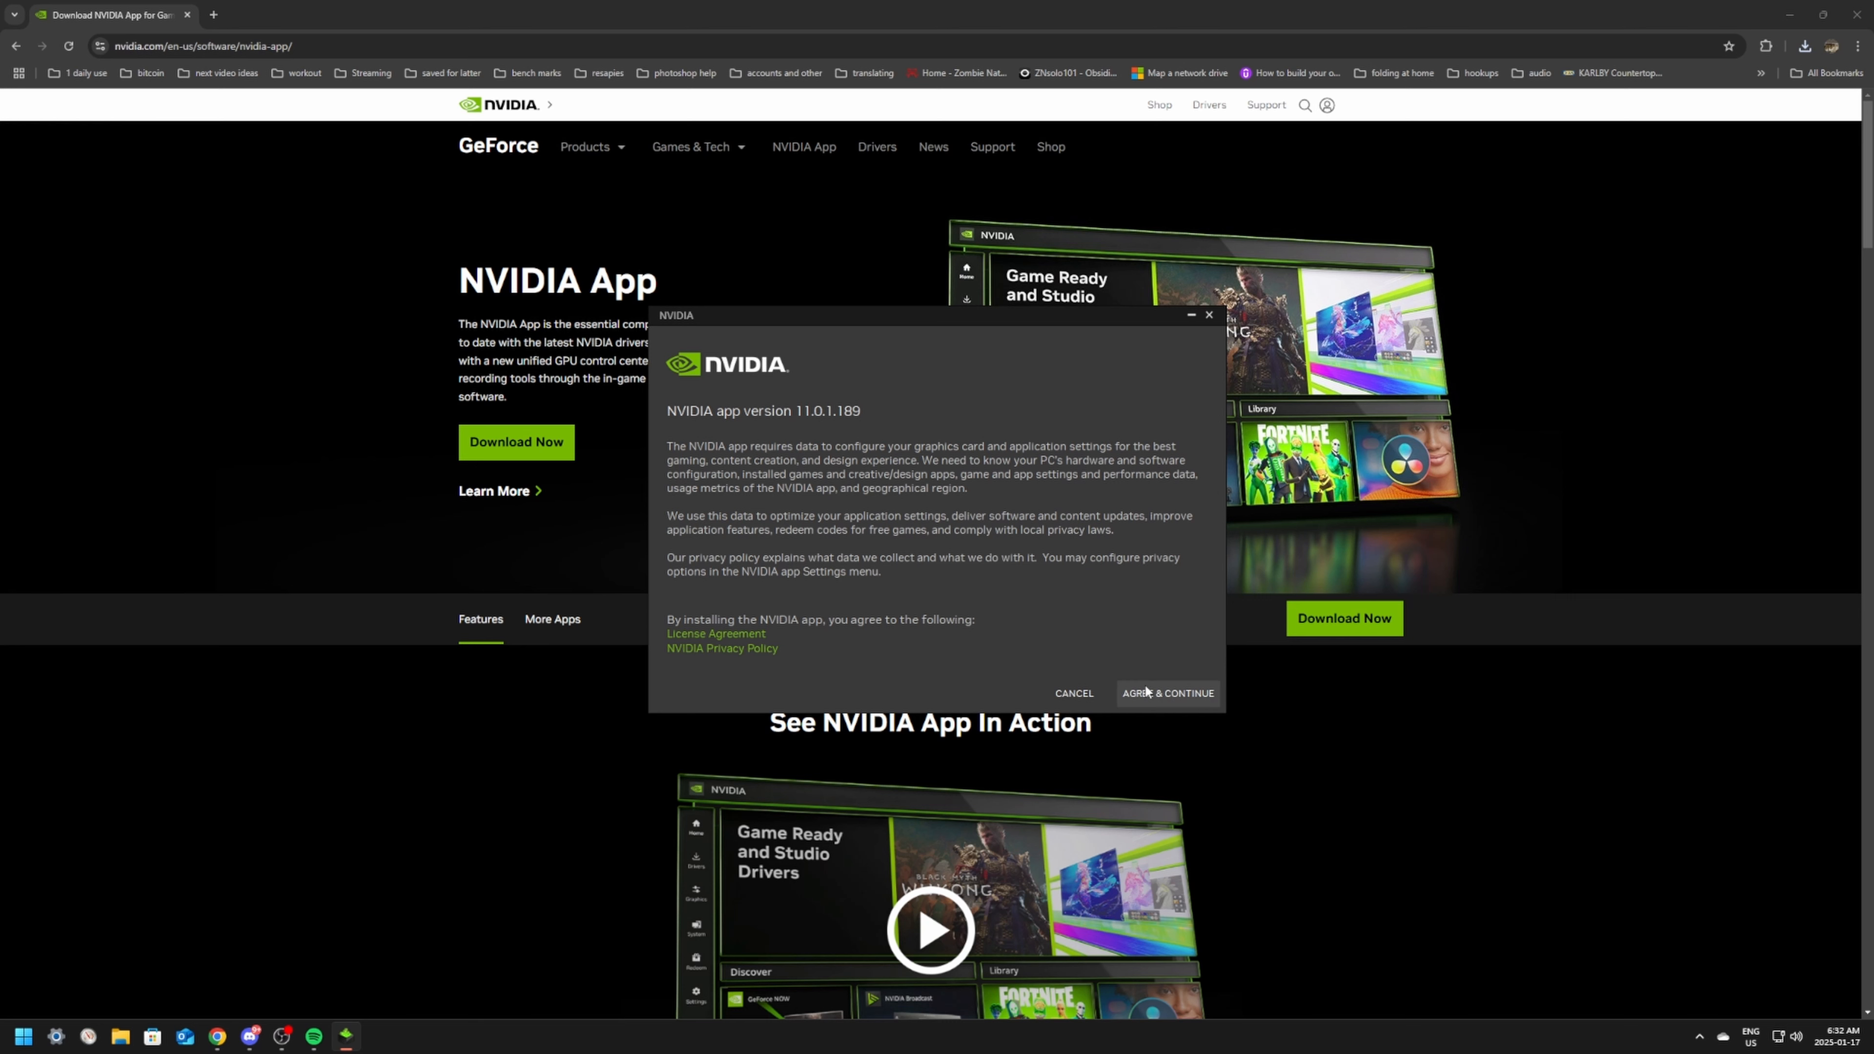
pyautogui.click(1167, 693)
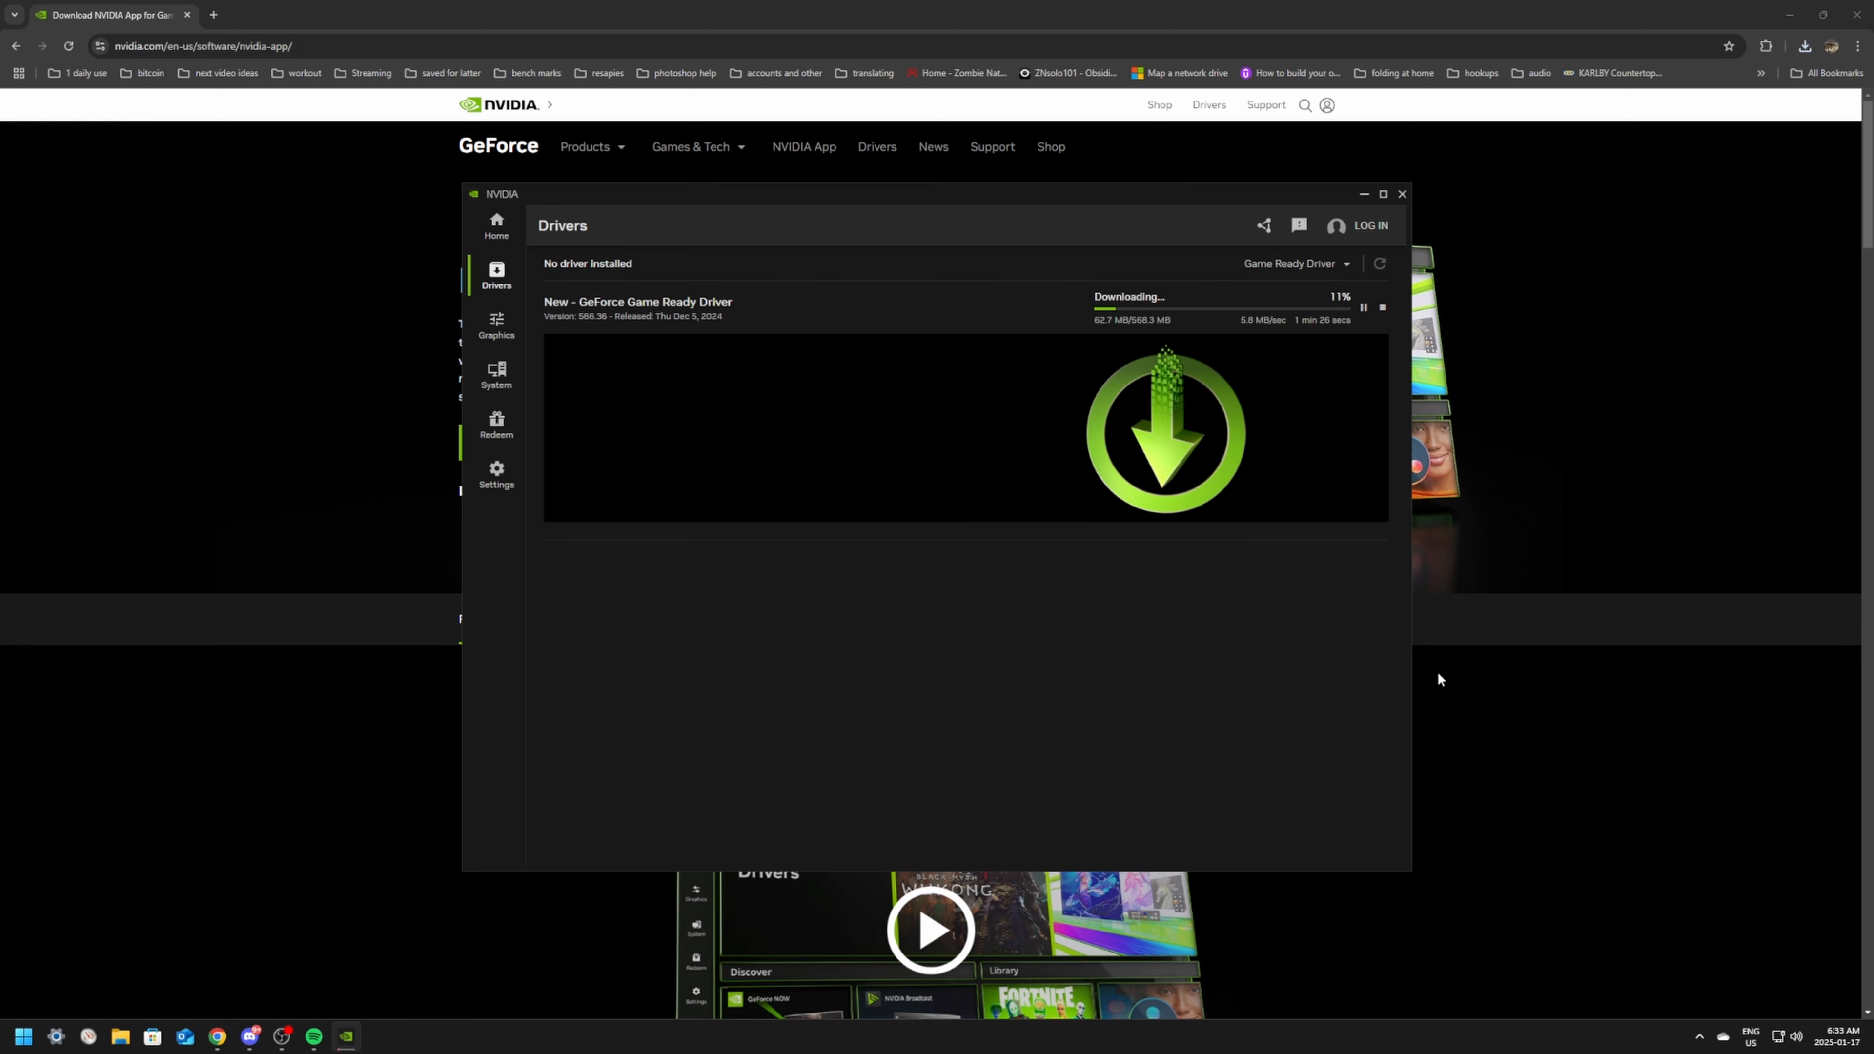
# Step: Install the downloaded GeForce Game Ready Driver version 566.36 with the Express installation option
pyautogui.moveTo(680, 188)
pyautogui.mouseDown()
pyautogui.moveTo(767, 241)
pyautogui.moveTo(684, 181)
pyautogui.mouseUp()
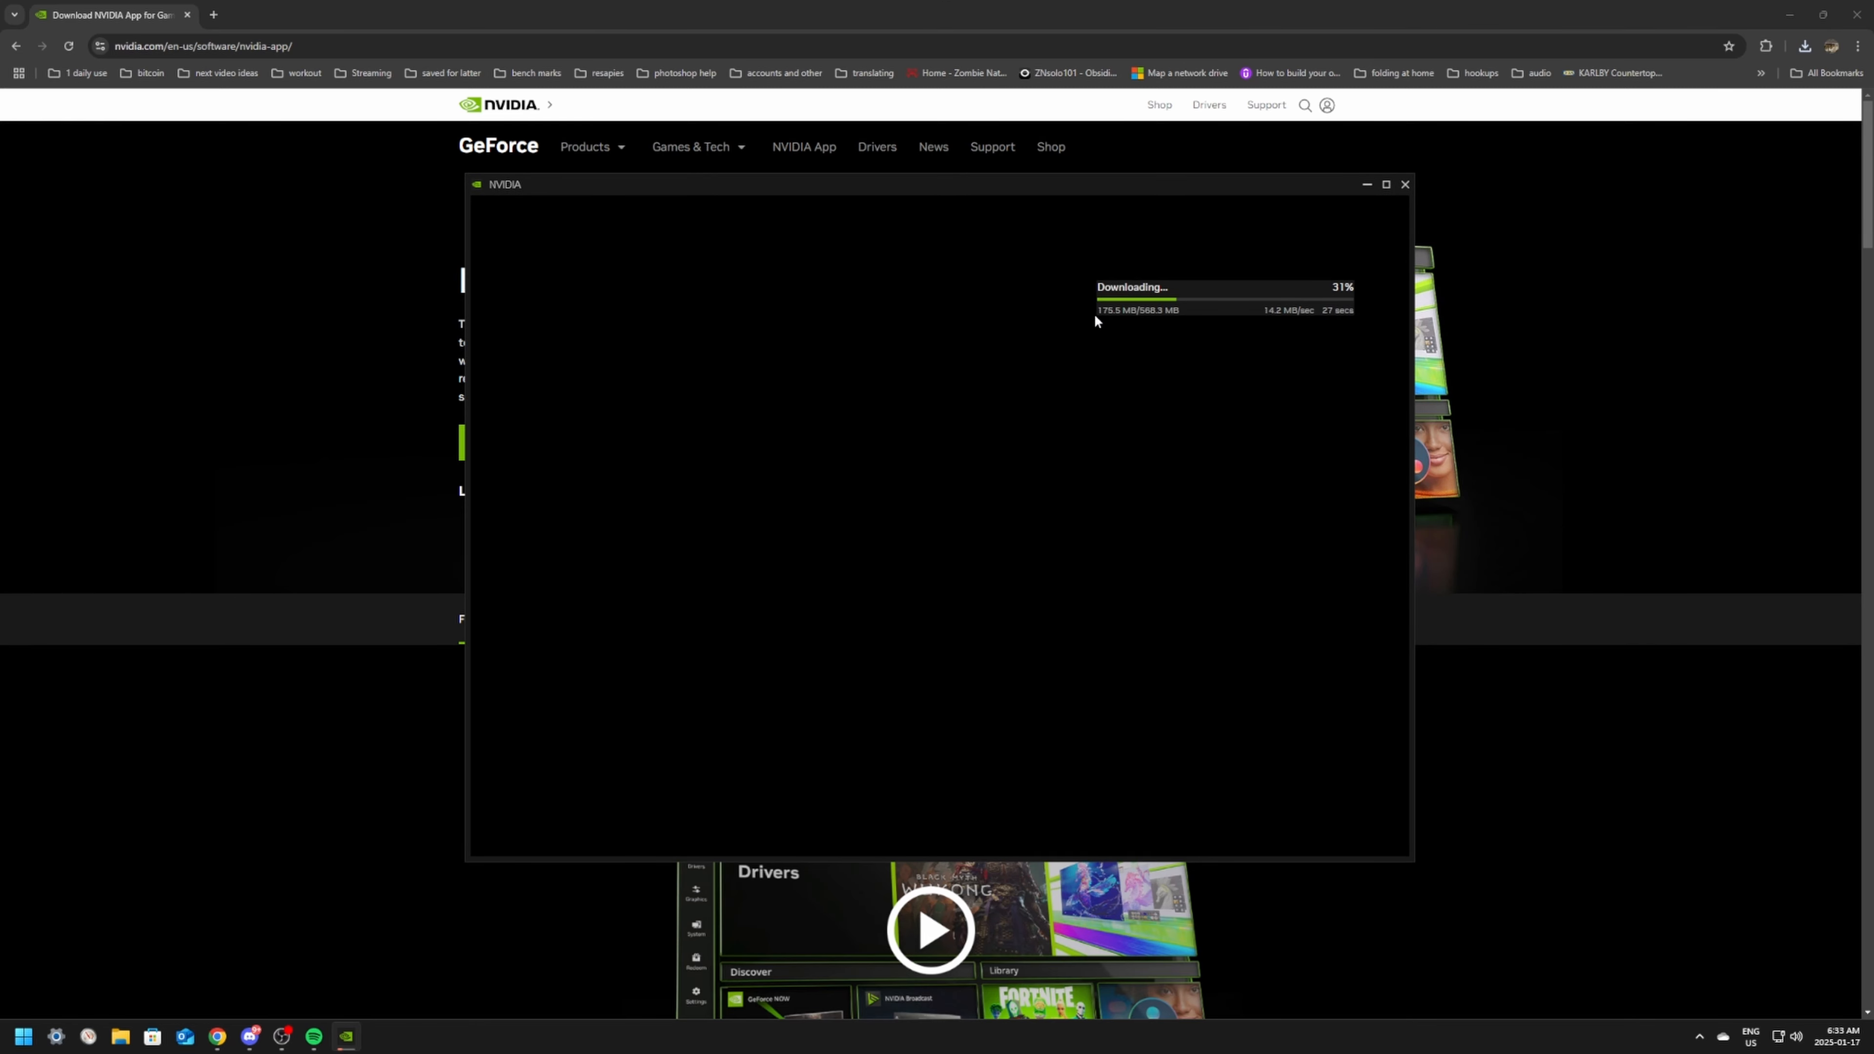
pyautogui.moveTo(1101, 184); pyautogui.dragTo(1053, 134)
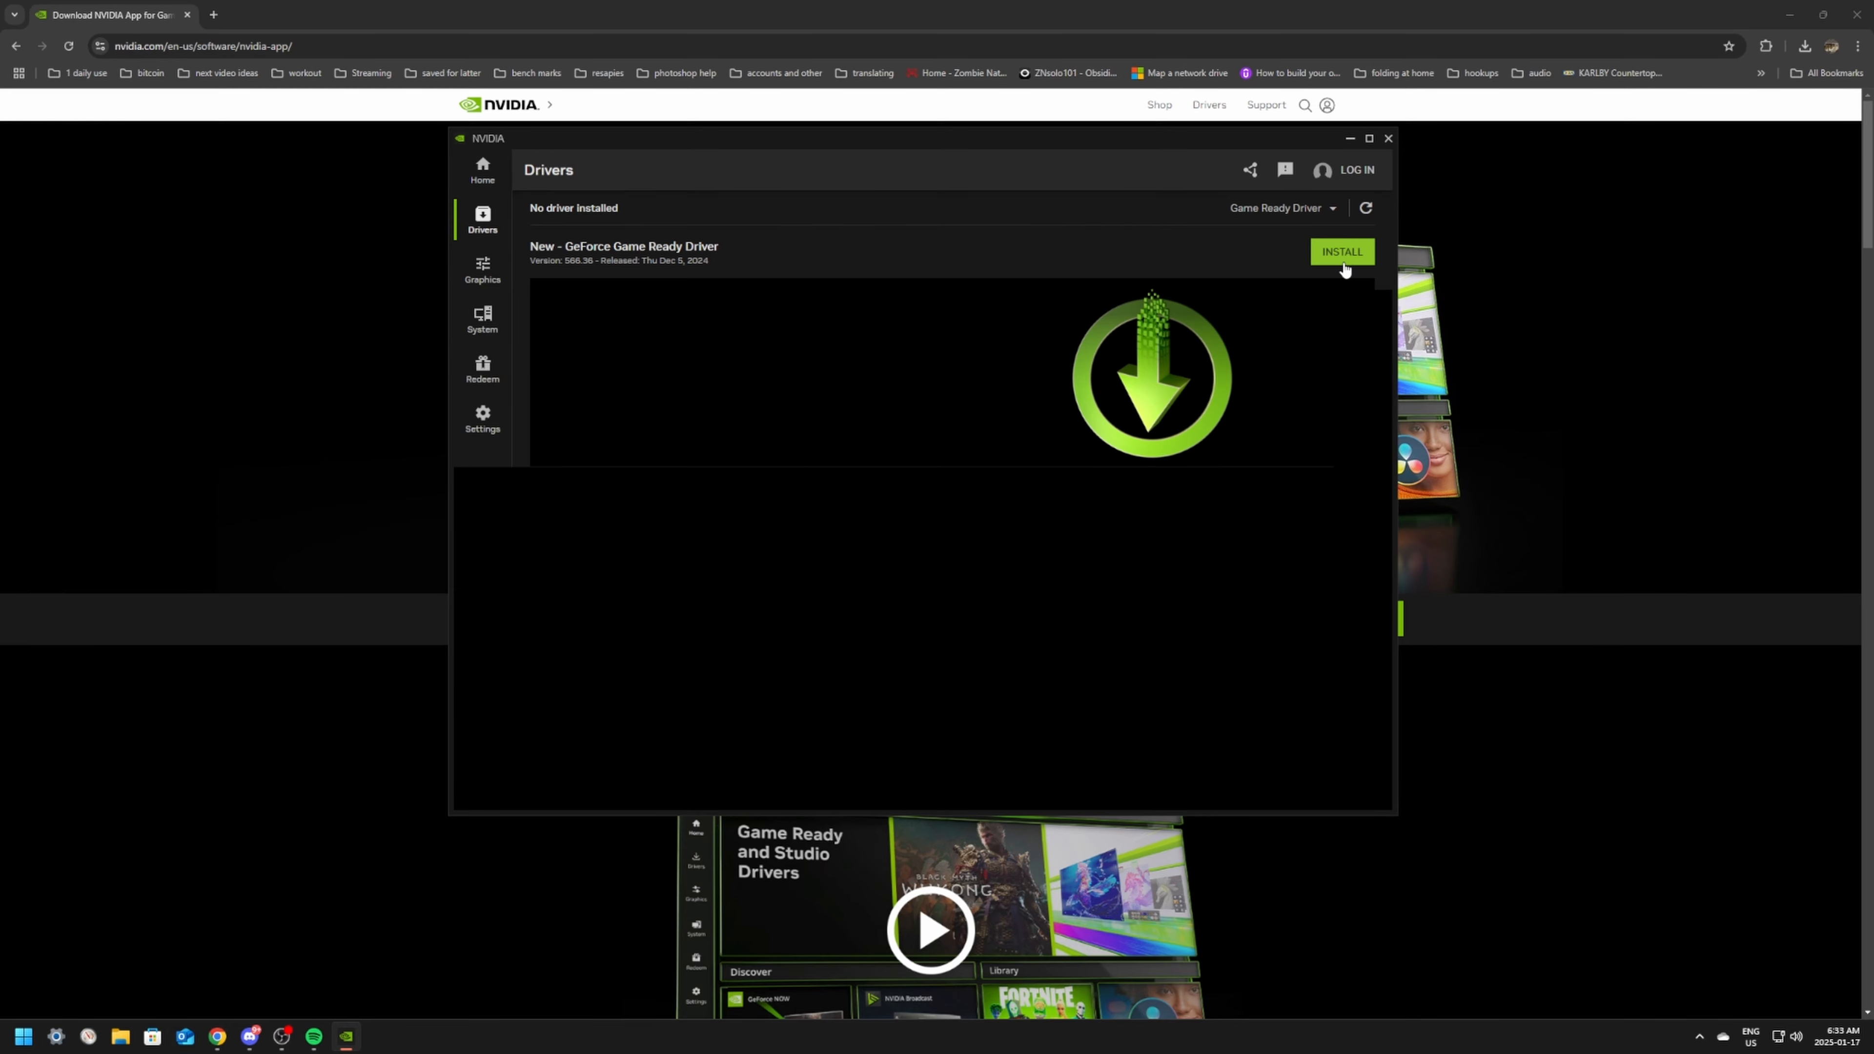
pyautogui.click(1342, 252)
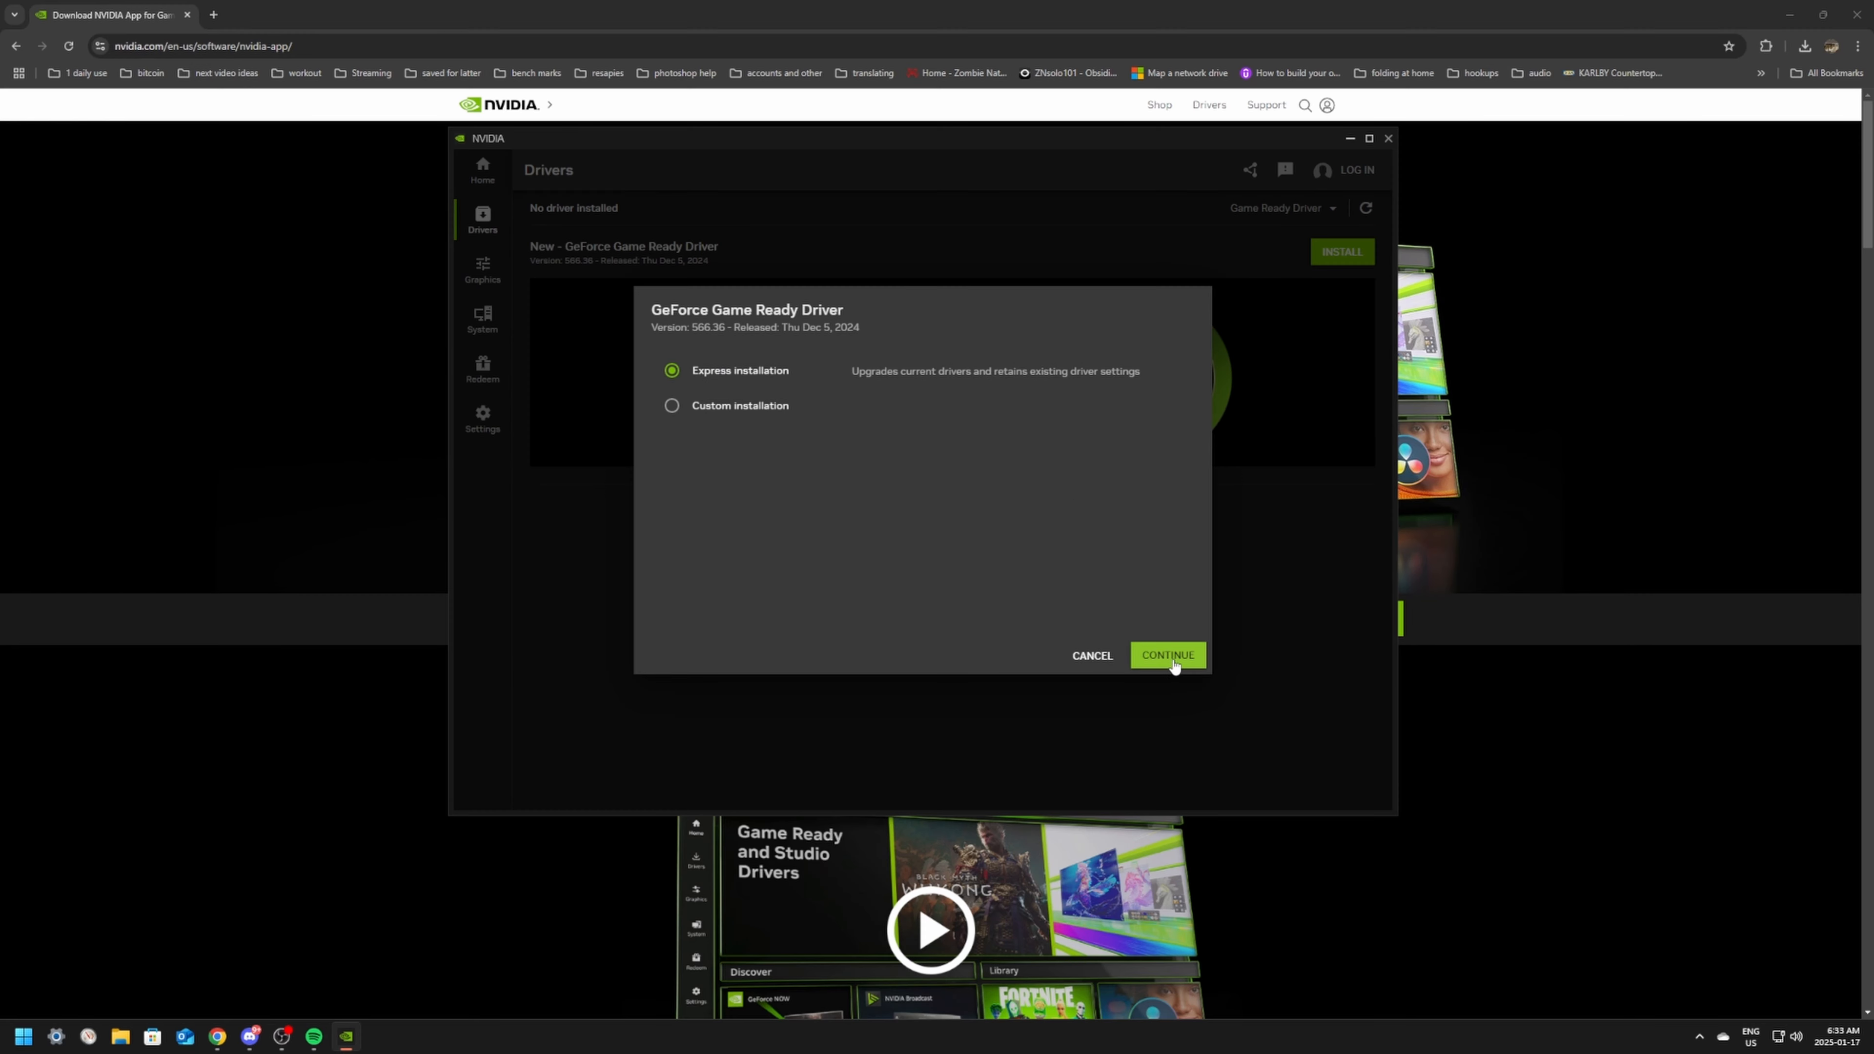
pyautogui.click(1176, 658)
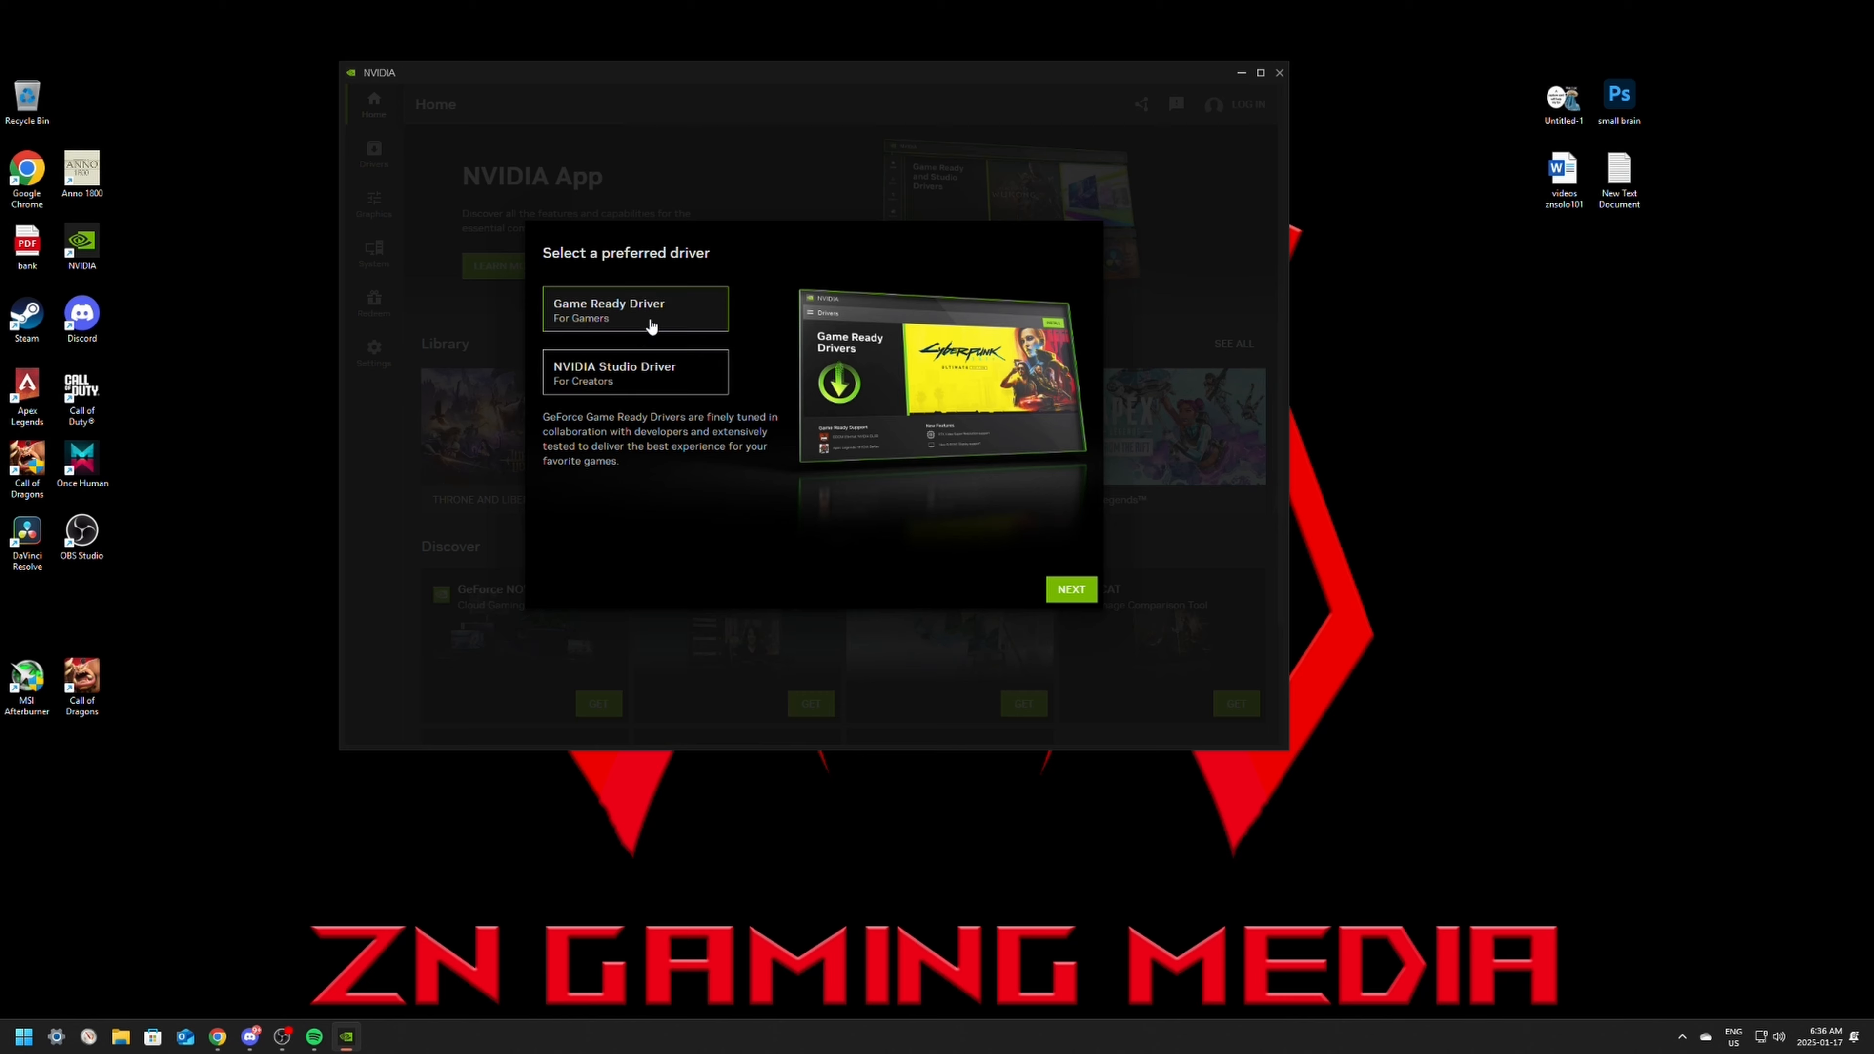
# Step: In the NVIDIA App's initial setup, keep Game Ready Driver and game optimization enabled, and turn off the NVIDIA overlay
pyautogui.click(1071, 589)
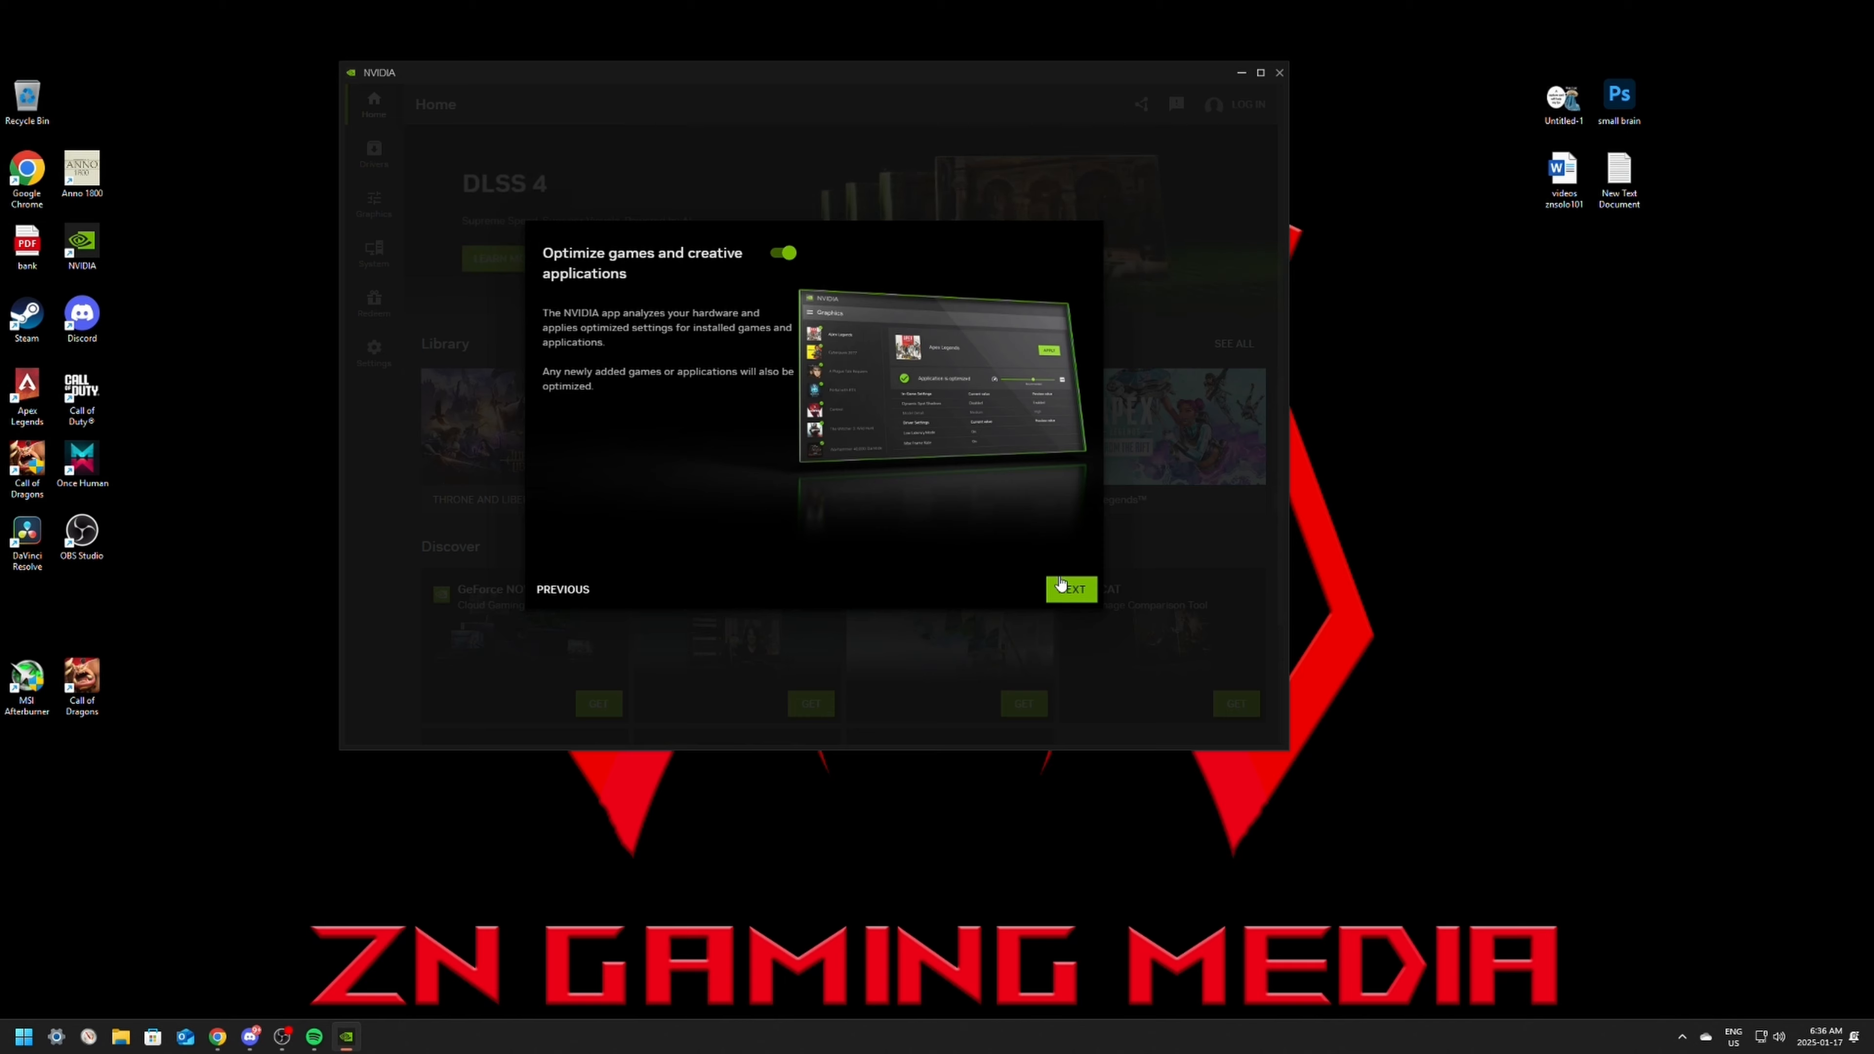
pyautogui.click(1072, 589)
pyautogui.click(784, 253)
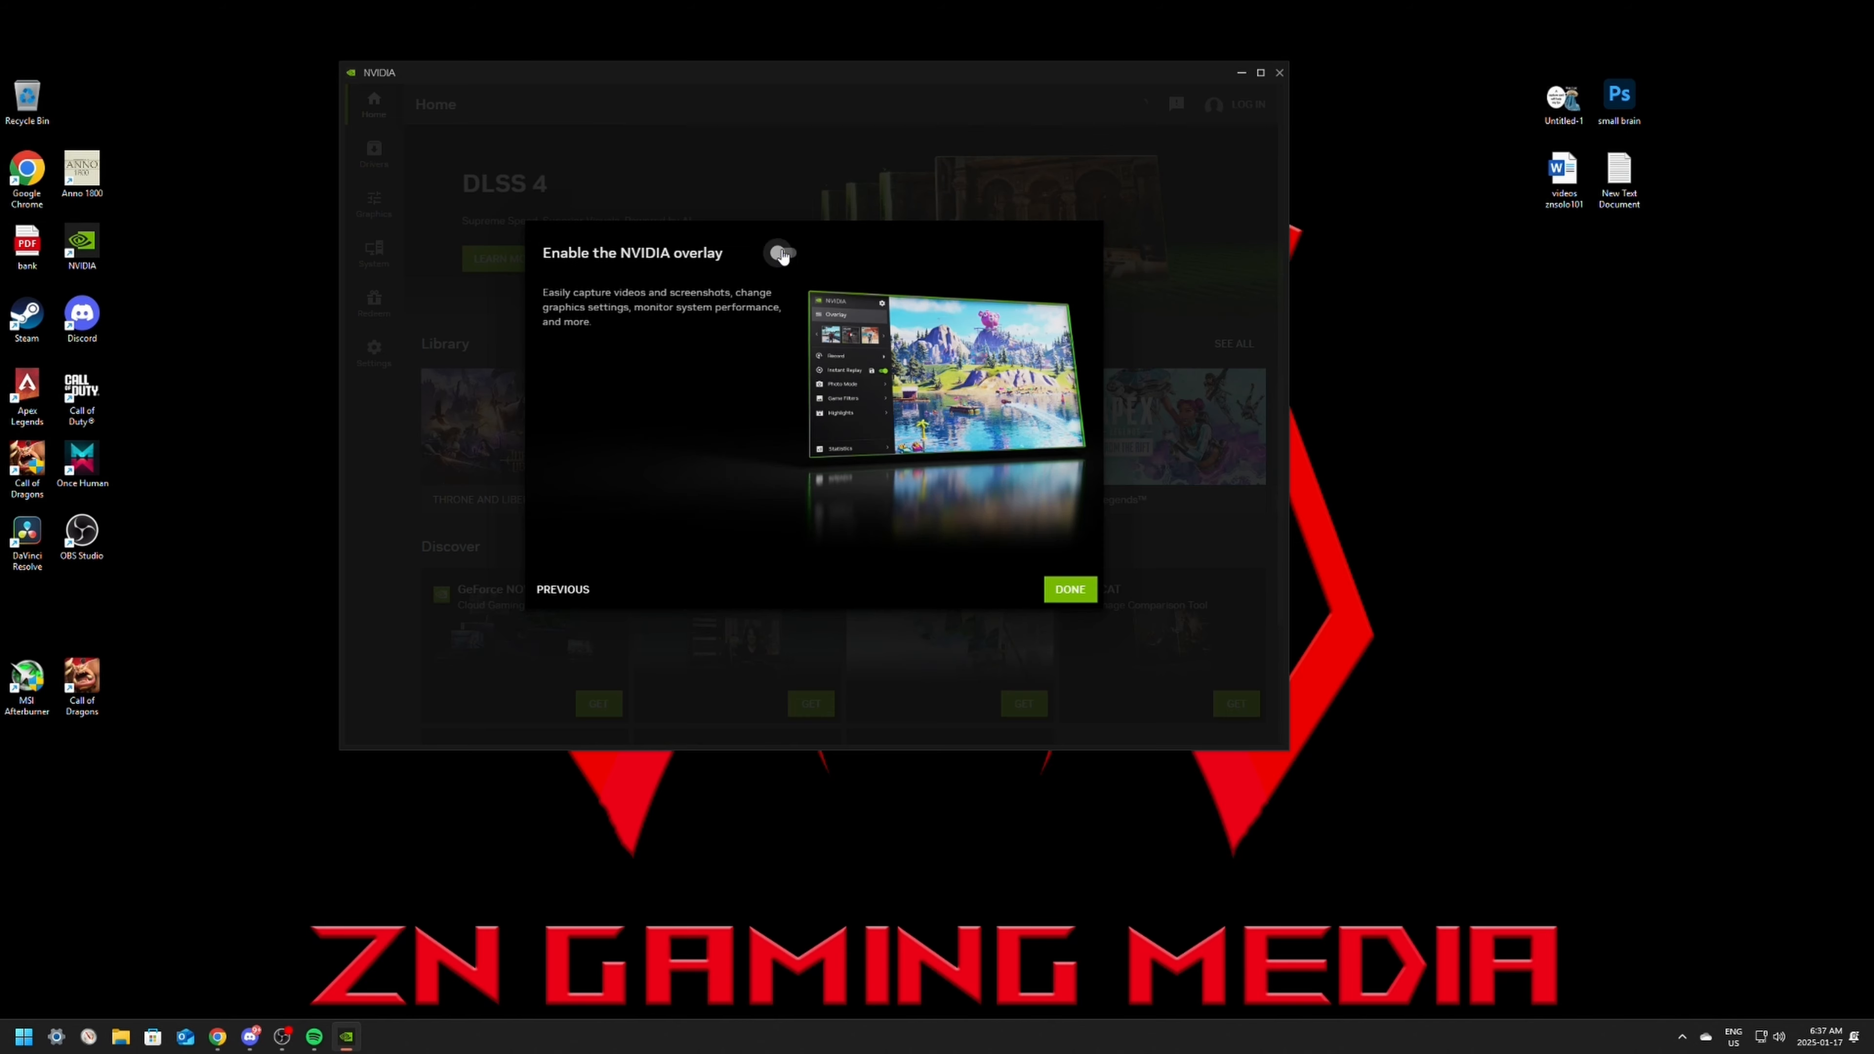